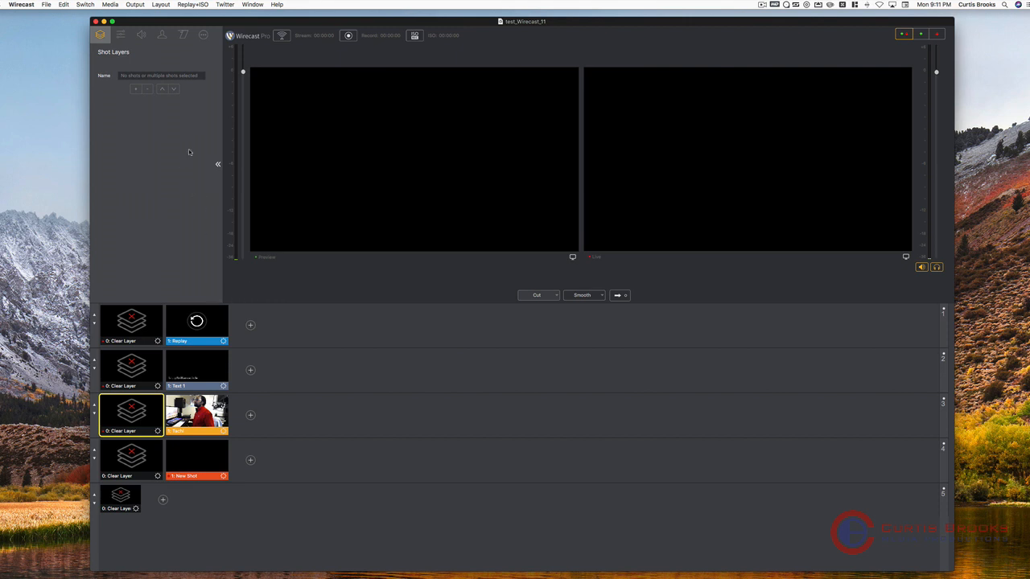
Step: Configure Program Replay with audio capture enabled and the My Book drive as its recording folder
click(189, 5)
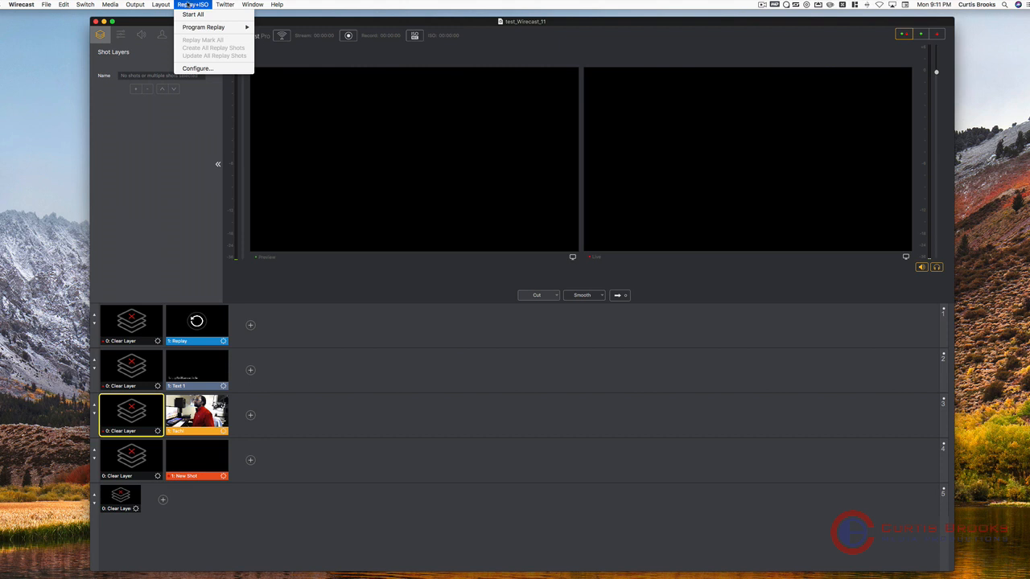
click(196, 69)
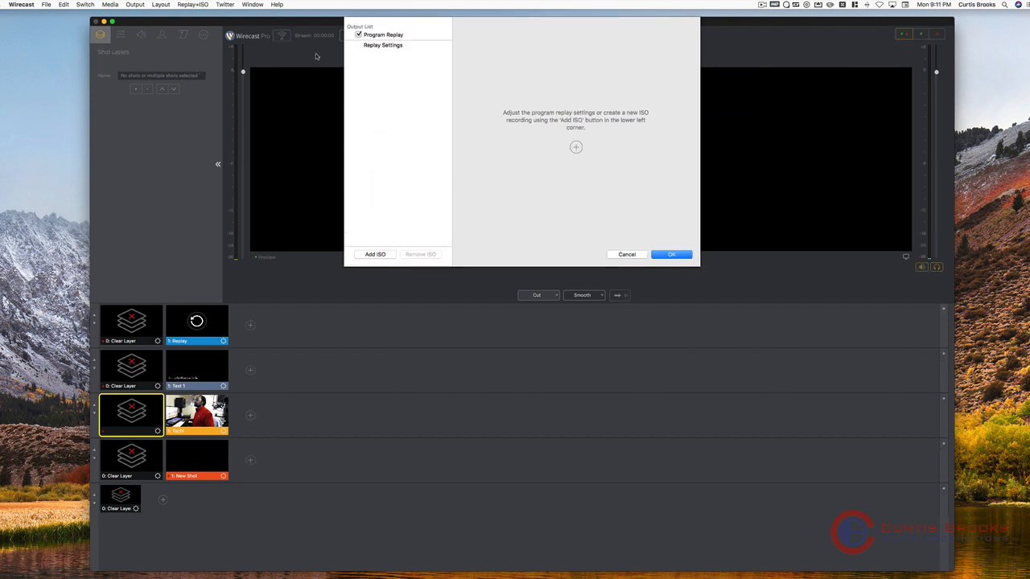
click(359, 35)
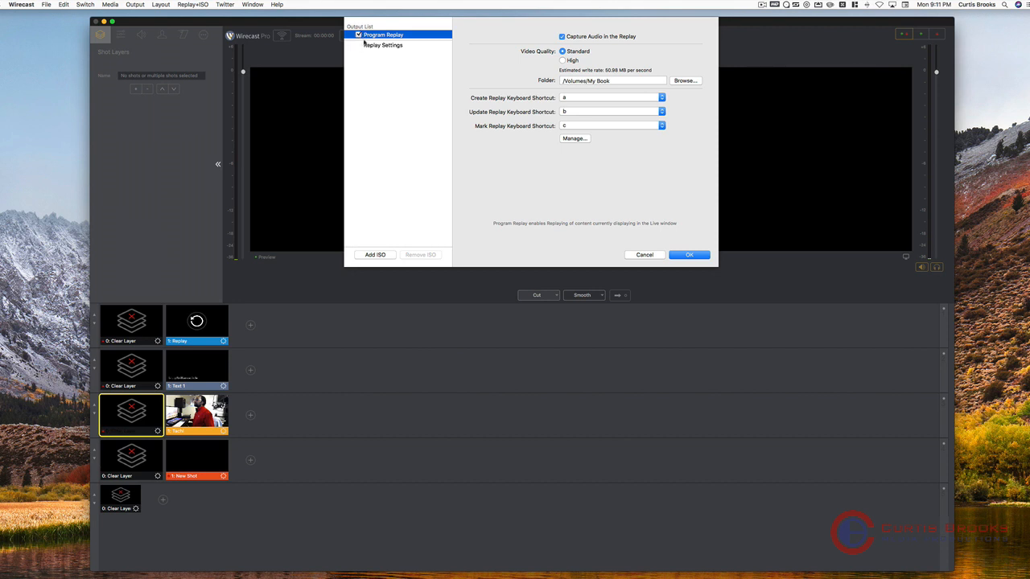
click(562, 37)
click(561, 37)
click(677, 81)
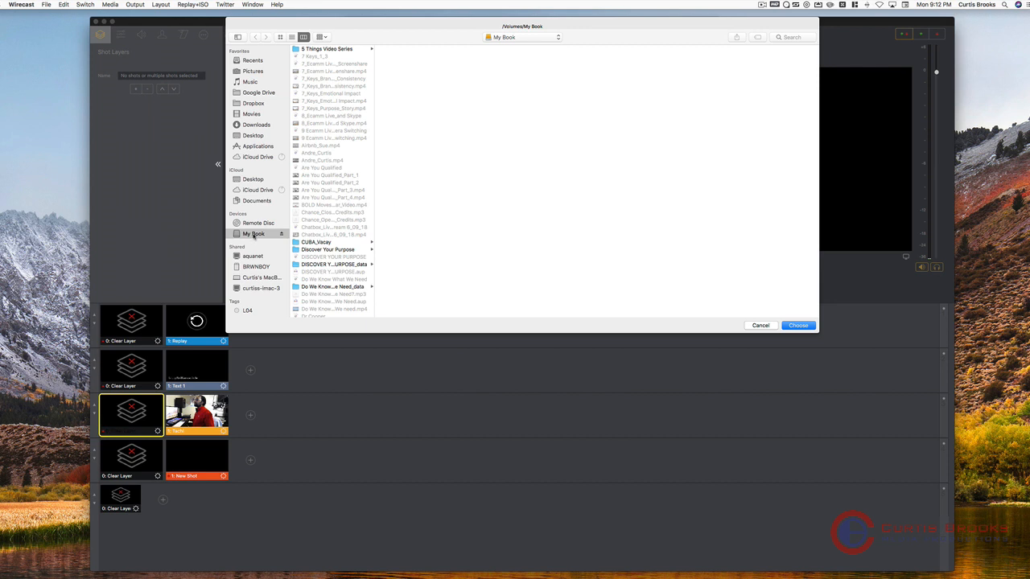
click(792, 325)
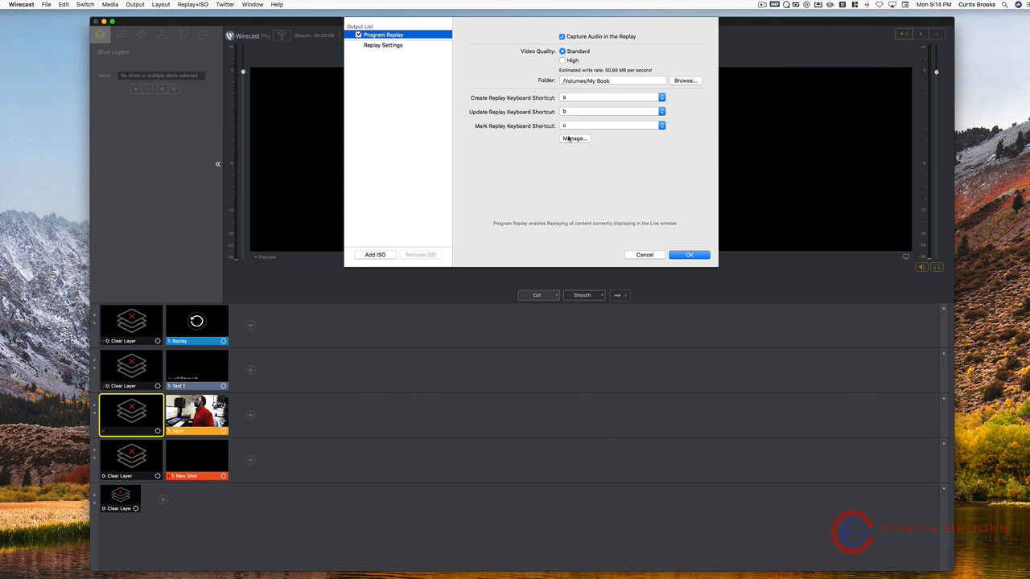
Step: Add a custom keyboard shortcut named d, bind it to the D key, and close the preferences
click(574, 138)
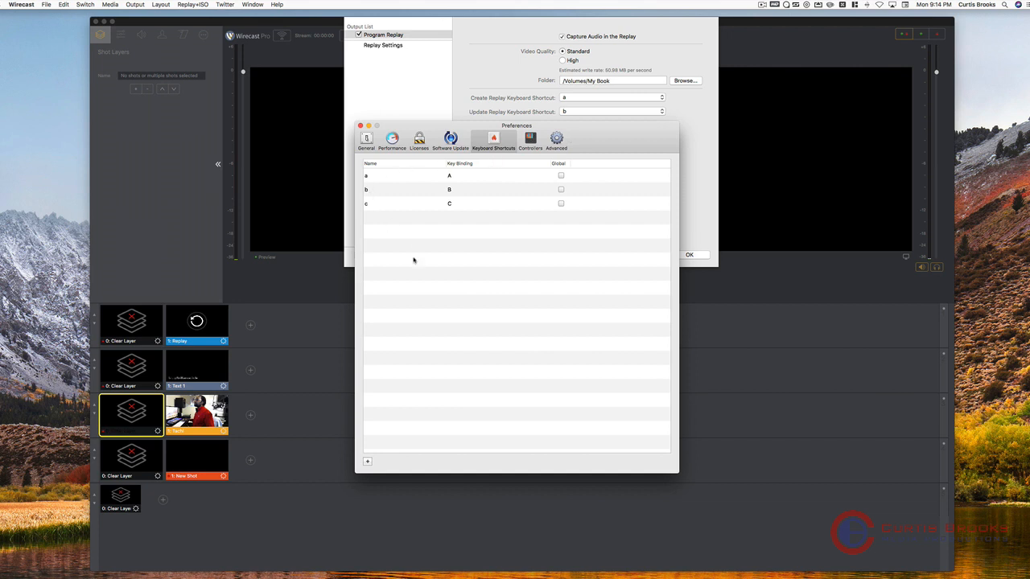
click(366, 461)
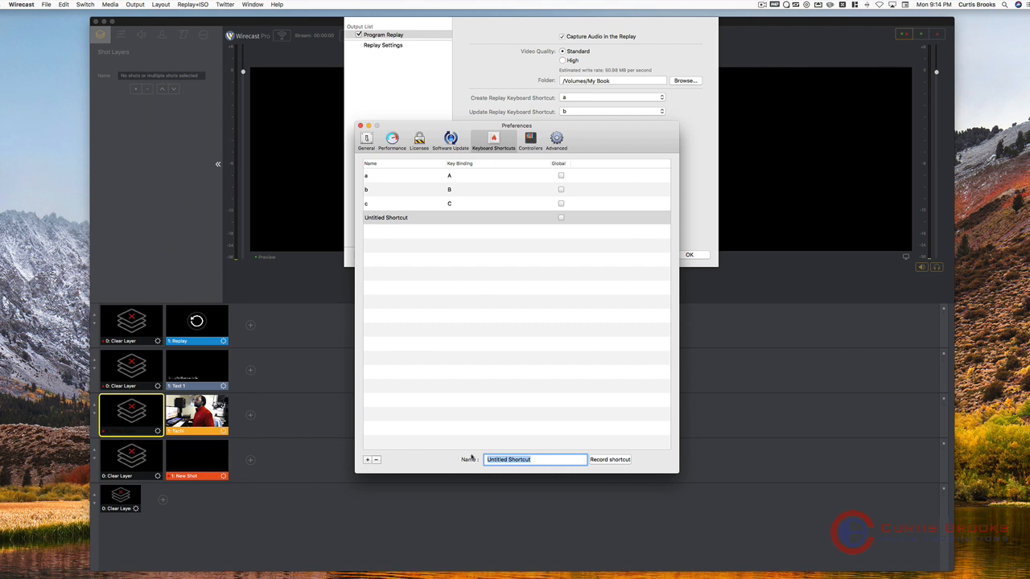
click(534, 459)
key(alt+shift+Left)
key(alt+shift+Left)
text(d)
click(601, 461)
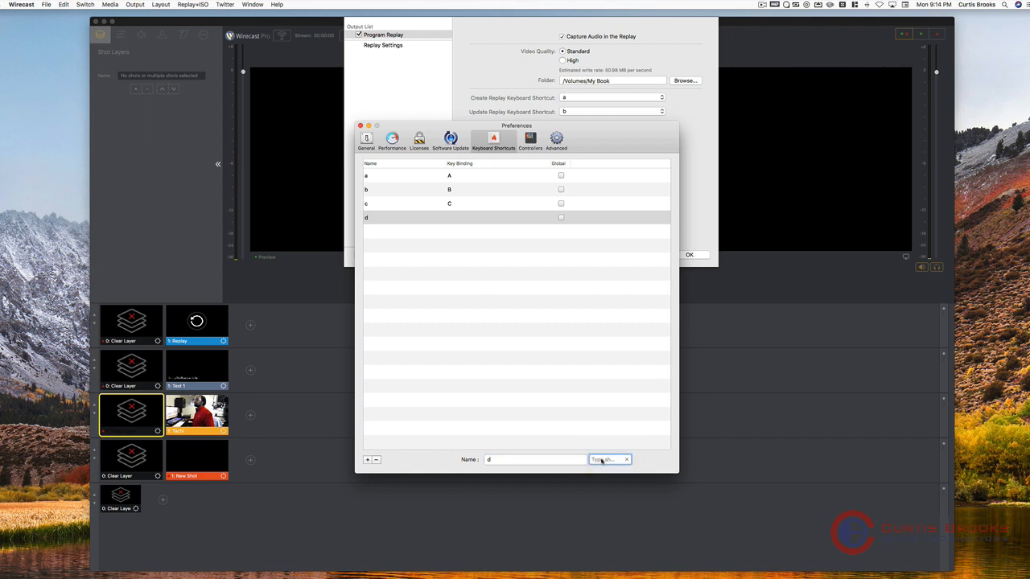
key(d)
click(360, 127)
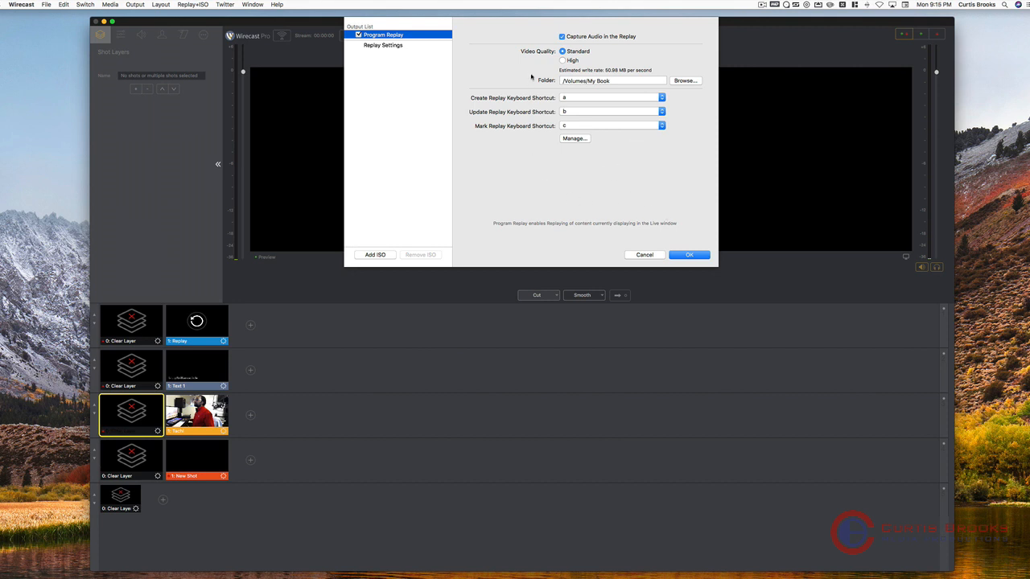
Step: Examine the Replay Settings options for the maximum duration unit and the layer in which replays are created
click(385, 48)
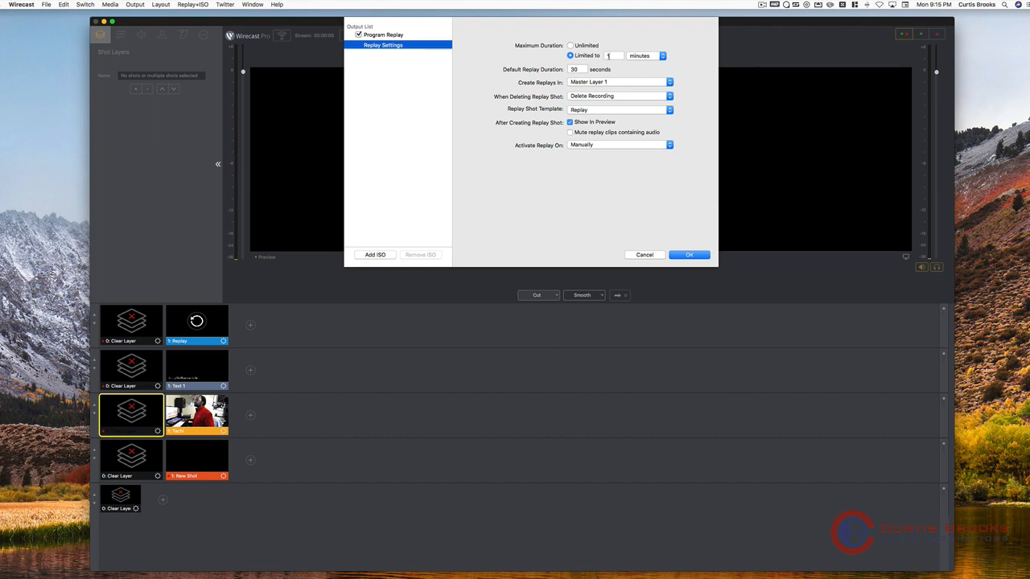
click(662, 55)
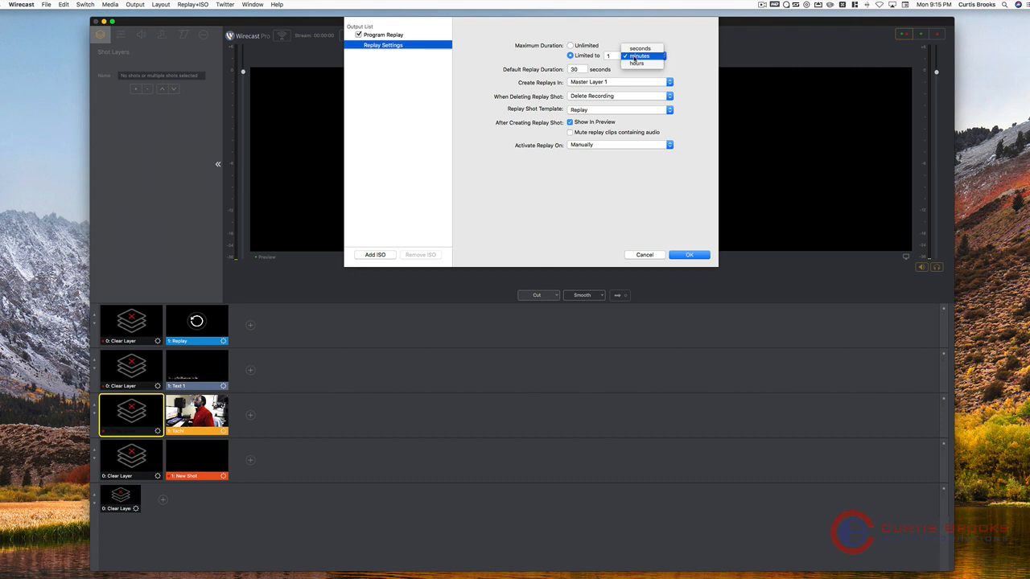
click(634, 56)
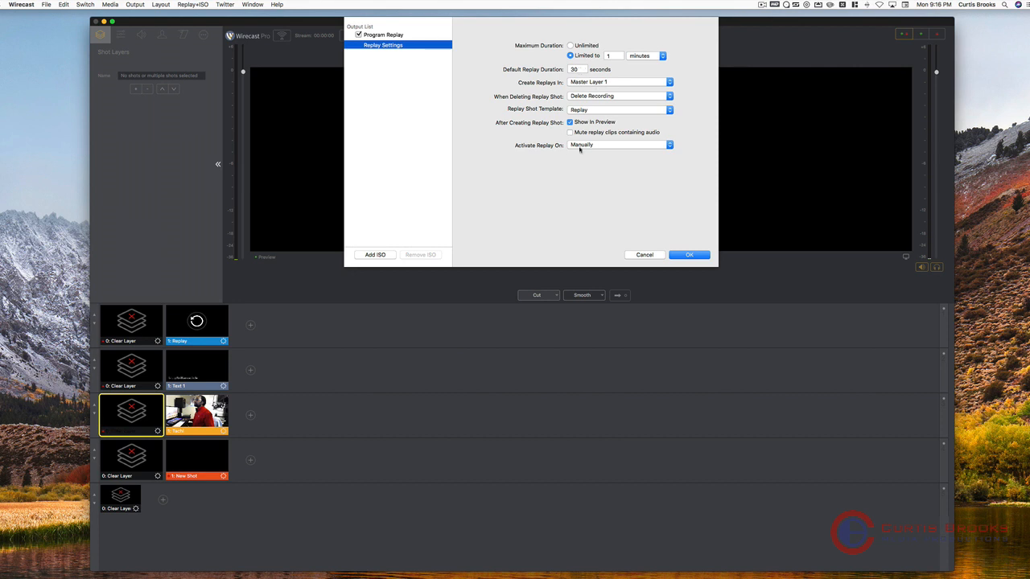
click(669, 82)
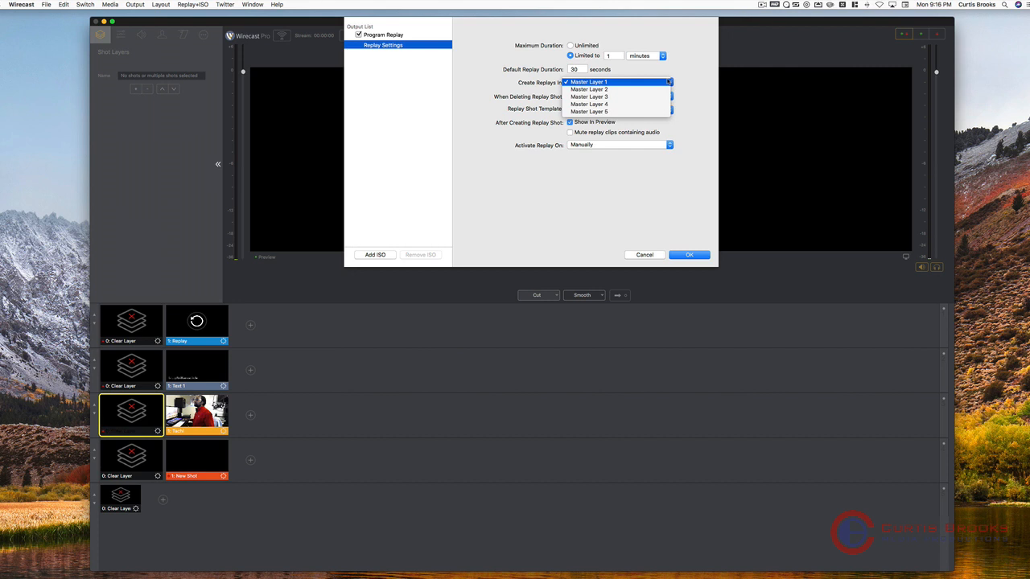
click(668, 82)
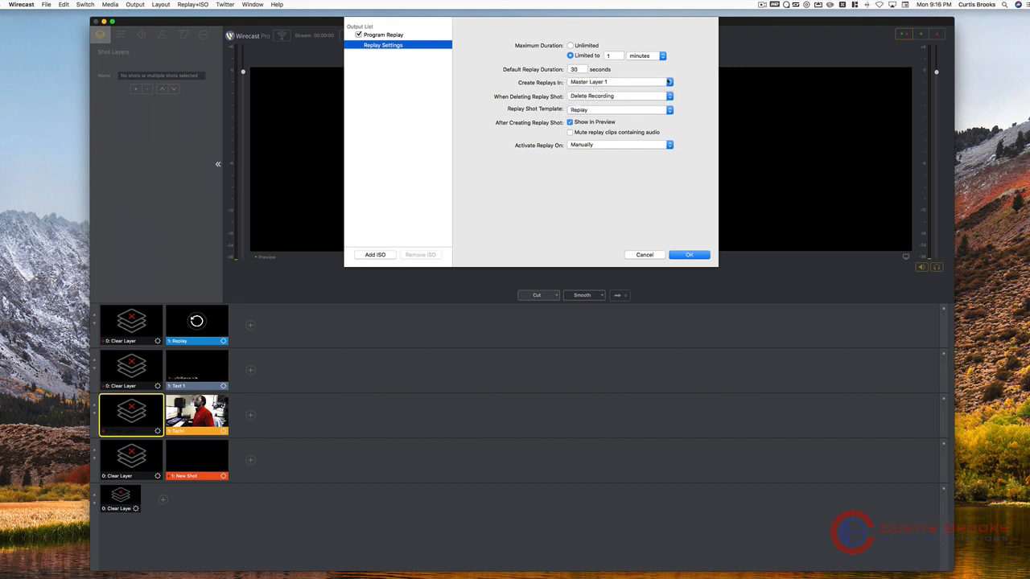
click(668, 81)
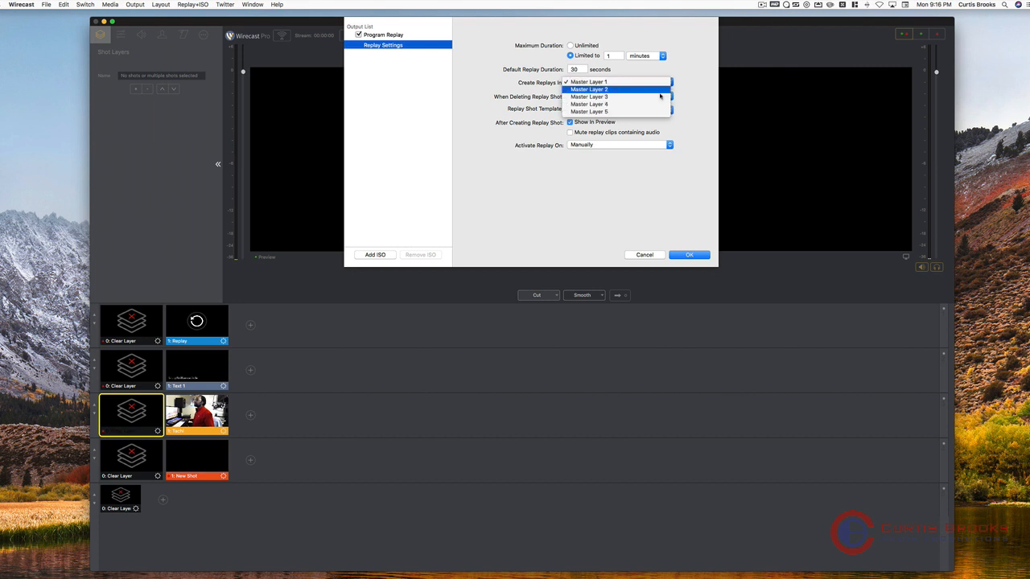
click(678, 70)
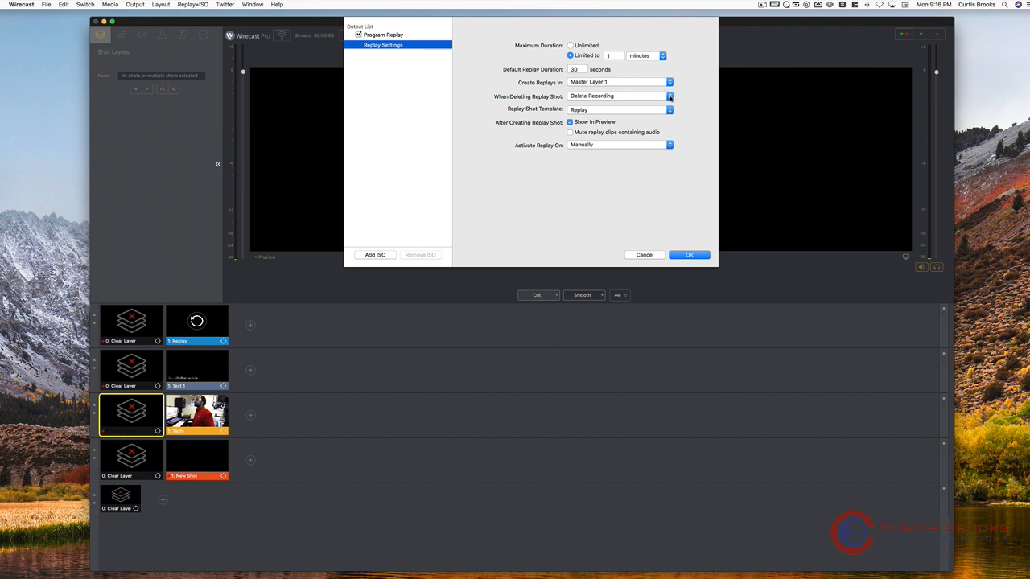
Step: Examine the choices for what happens when a replay shot is deleted and for the replay shot template
click(669, 98)
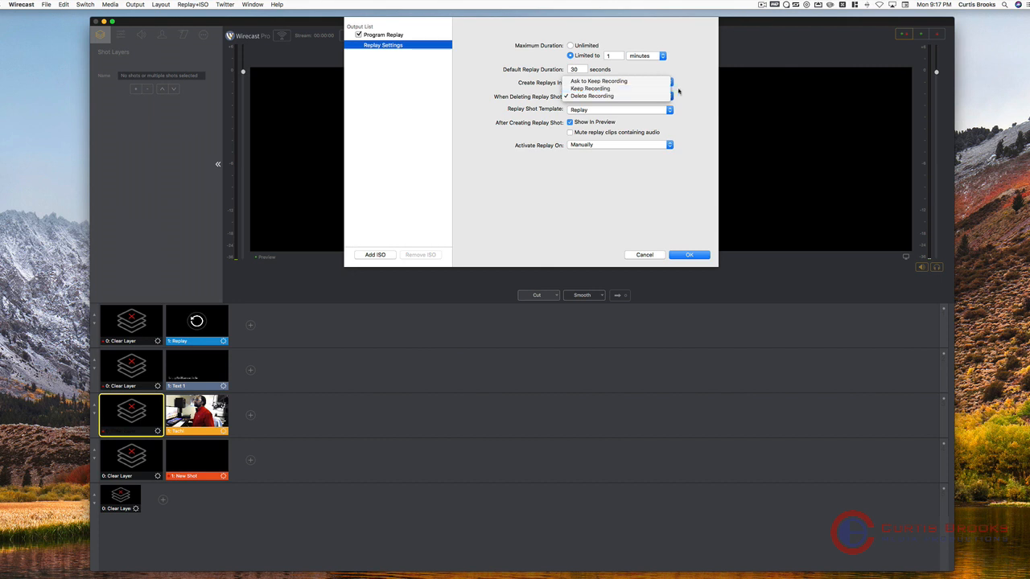
click(664, 97)
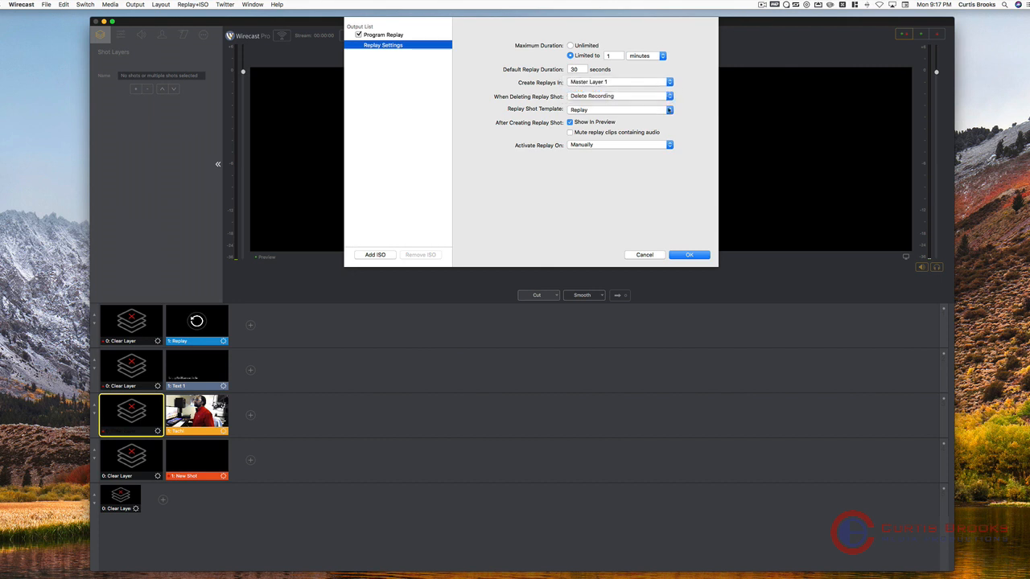
click(669, 109)
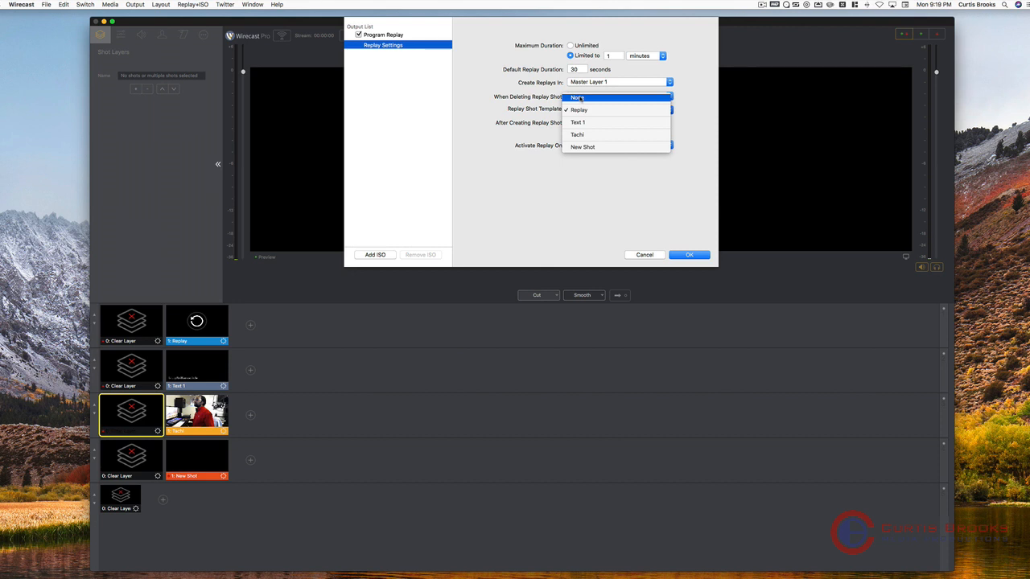
click(609, 199)
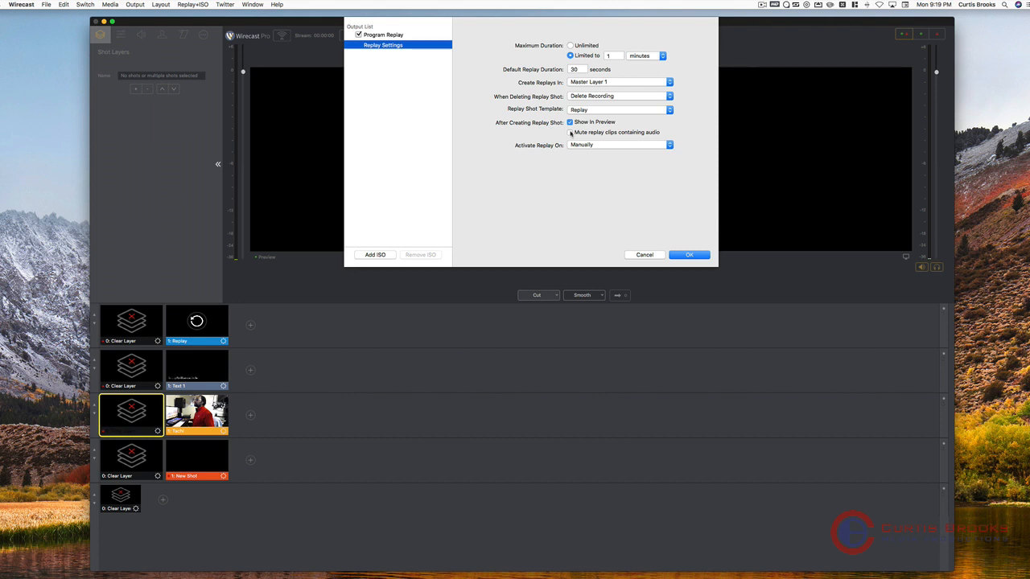
Step: Review the replay clip muting and activation options, leaving muting off, and apply the replay configuration
click(570, 133)
click(569, 133)
click(570, 133)
click(569, 133)
click(668, 146)
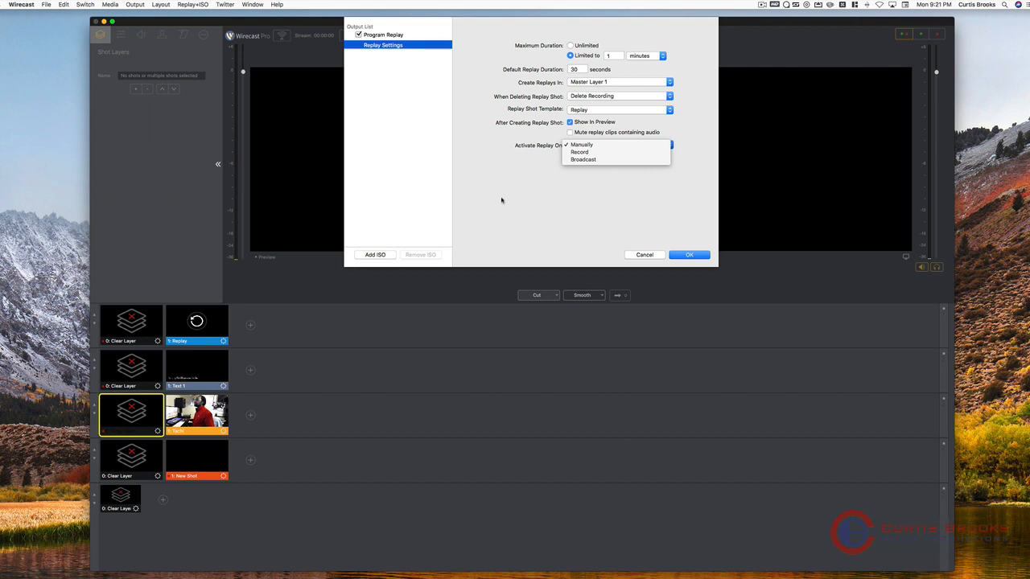
click(578, 219)
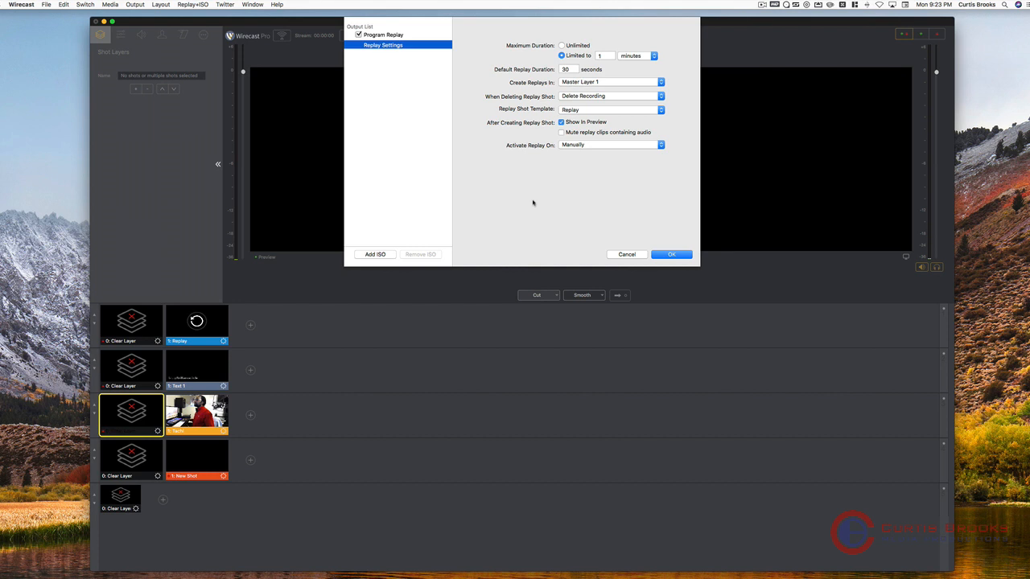
click(661, 256)
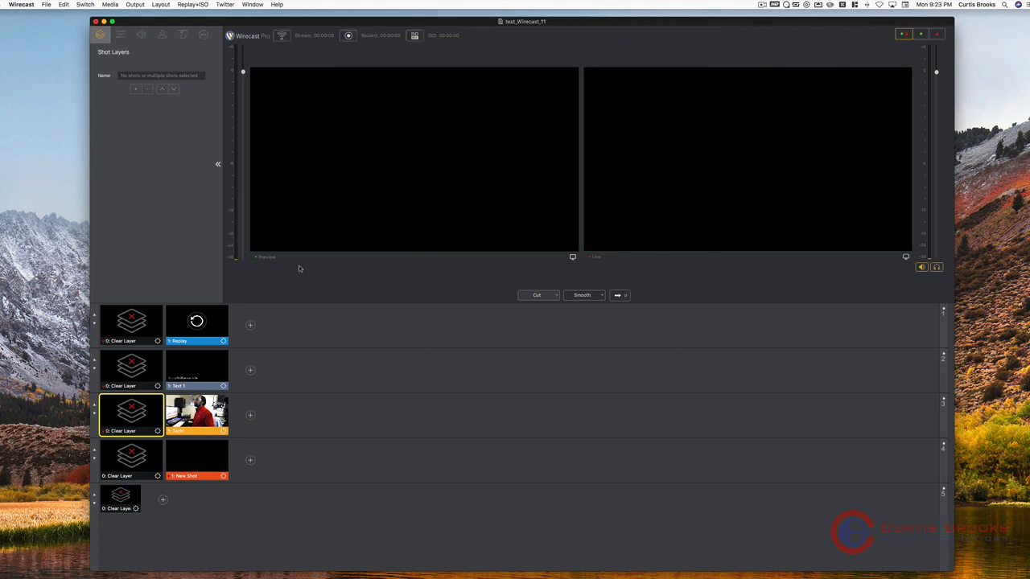
Step: Send the Replay template shot on layer 1 live, and clear that layer from the live output
click(177, 322)
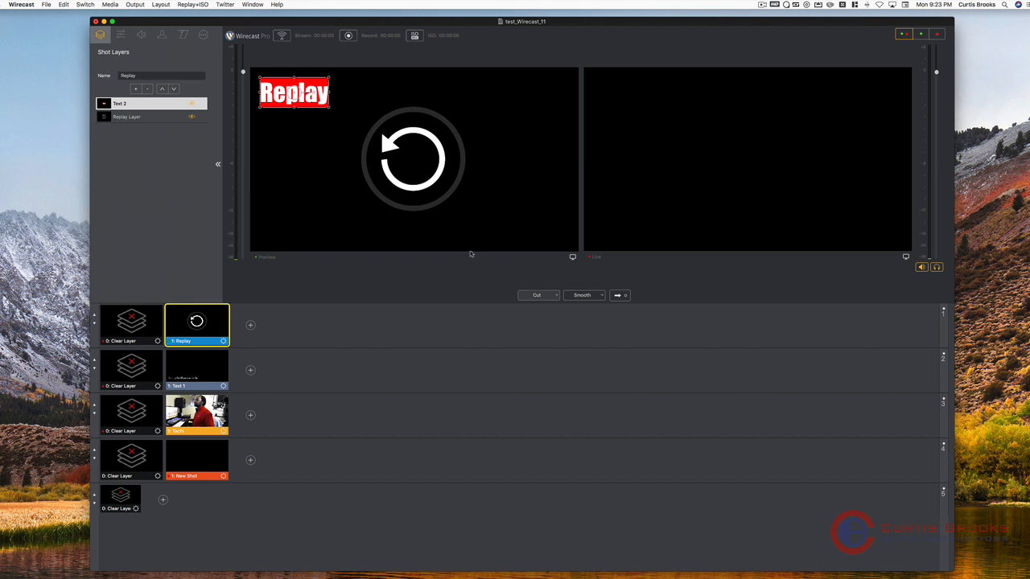
click(620, 295)
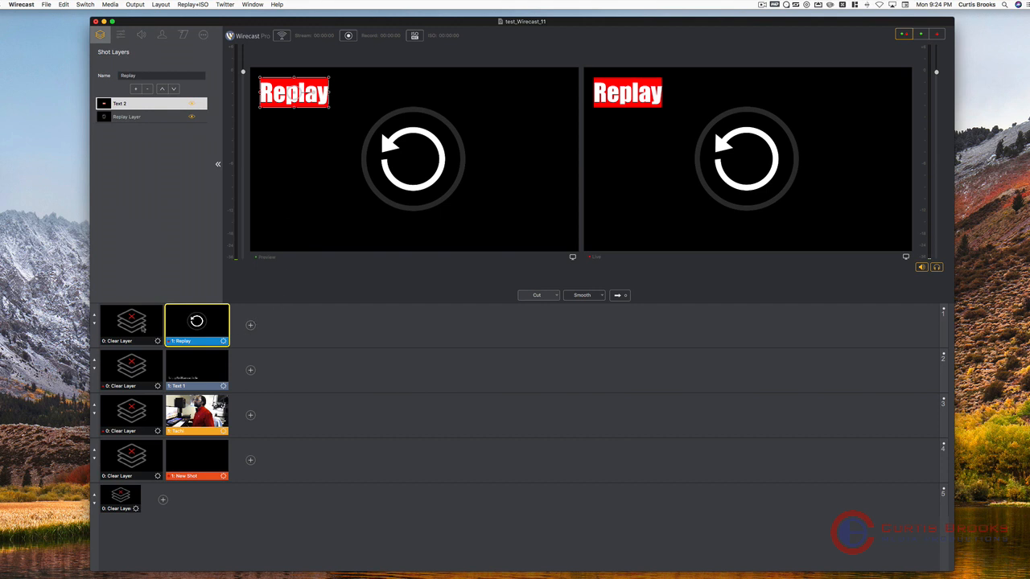
click(143, 328)
key(super+g)
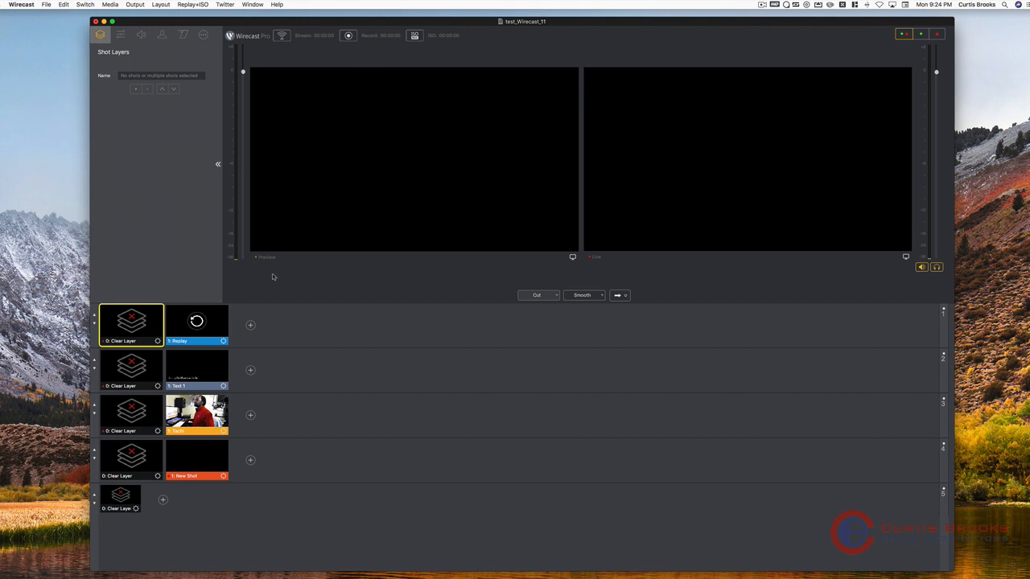
Step: Send the webcam shot on layer 3 live with layer 1 cleared
click(197, 414)
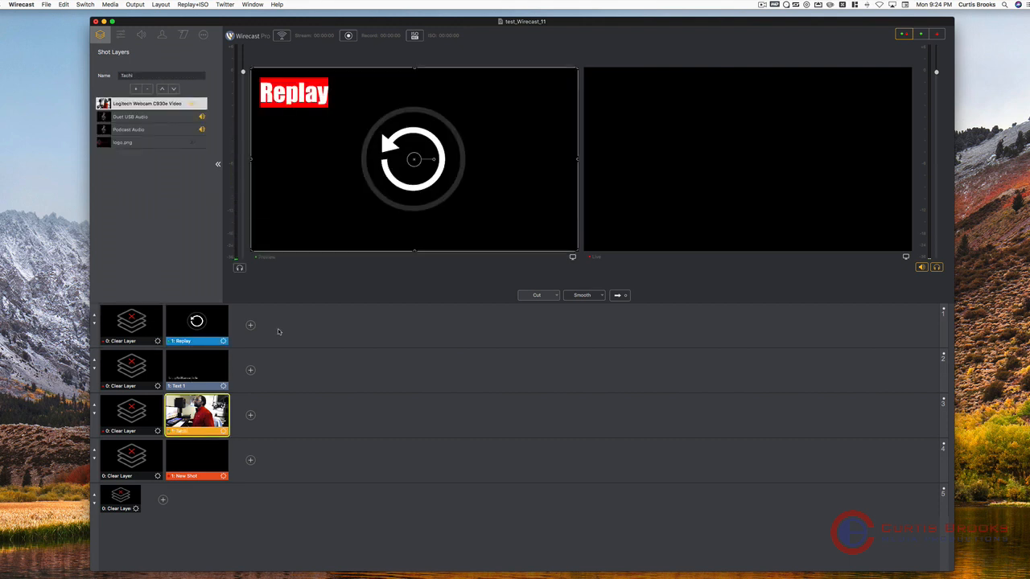
click(143, 321)
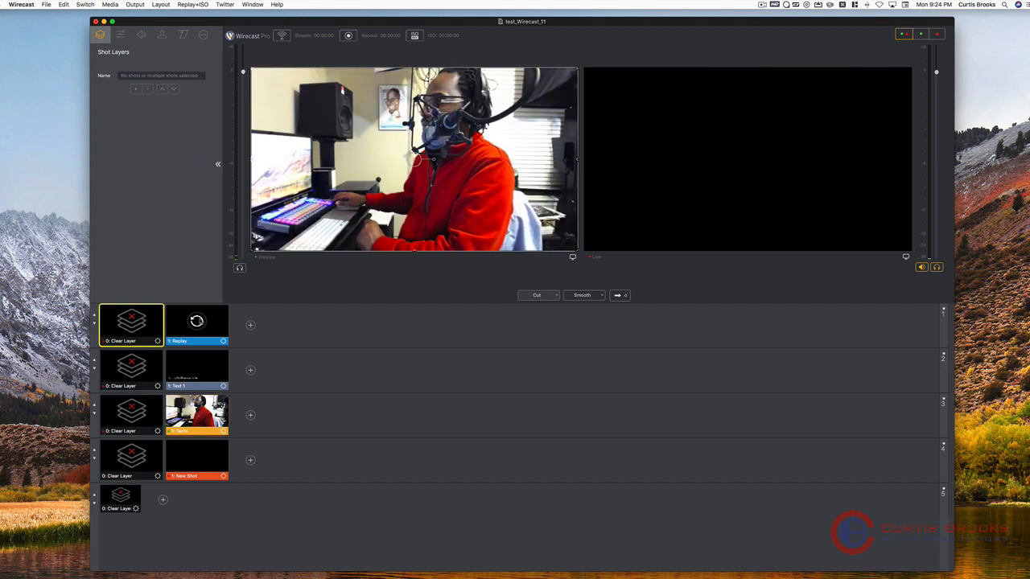
key(super+g)
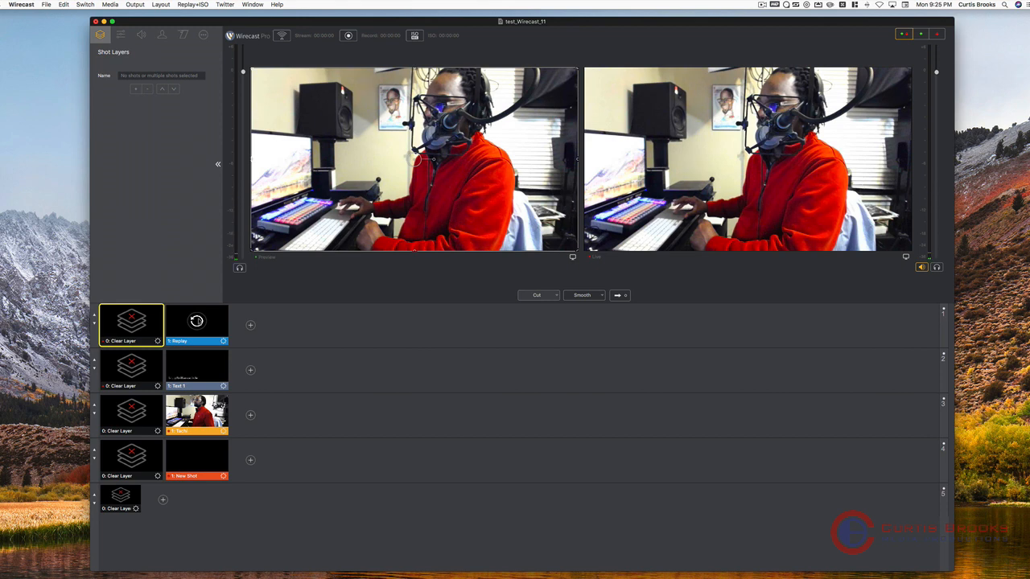
Step: Start program replay with the Replay template in preview, and create a replay shot on layer 1 from the live program
click(197, 325)
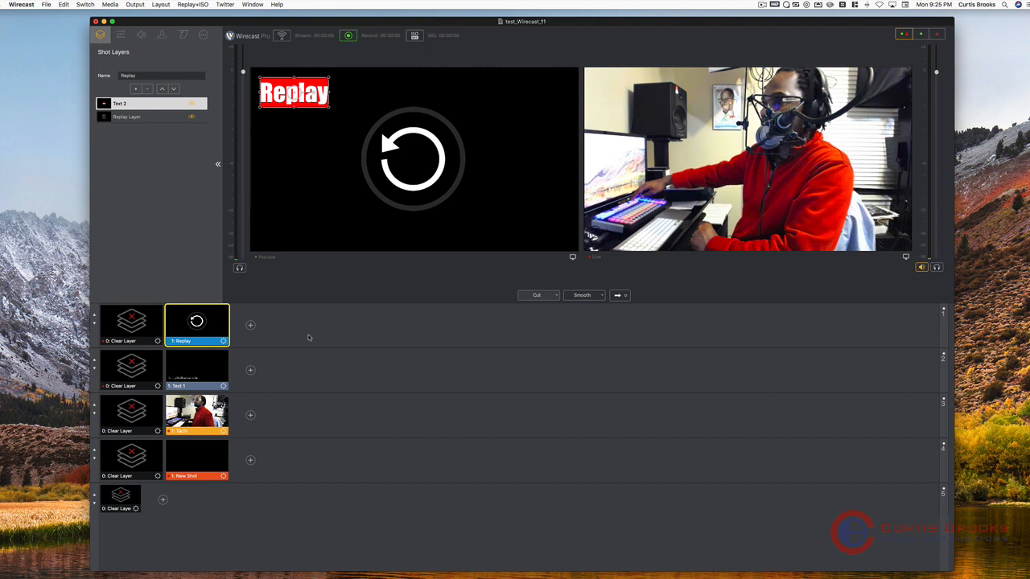
key(super+shift+r)
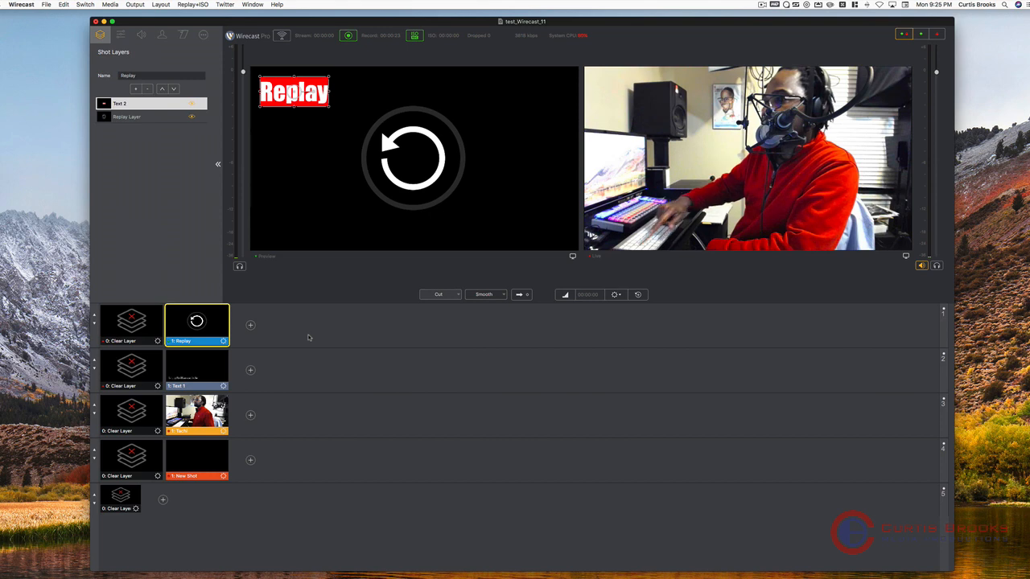
key(super+shift+r)
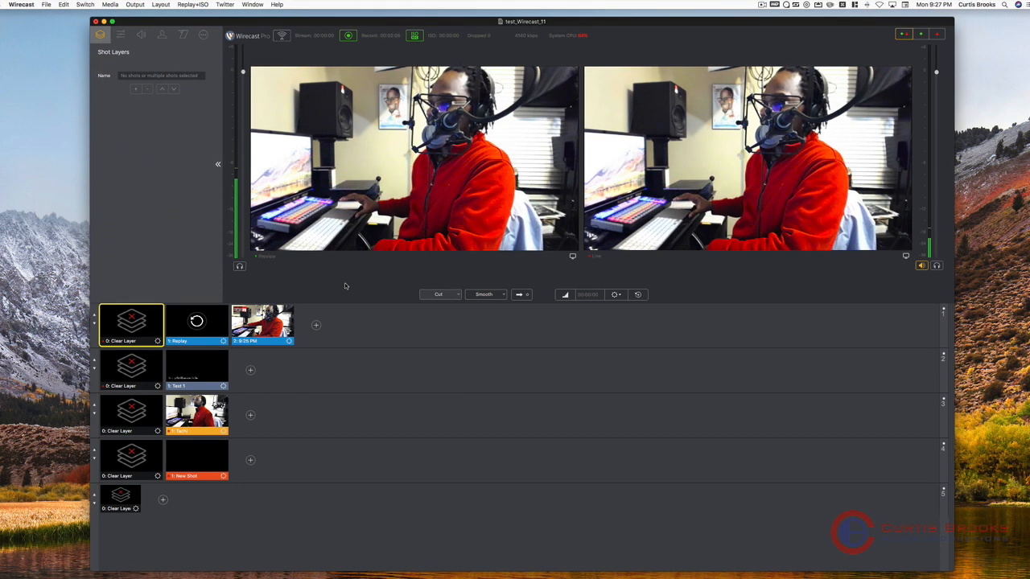
Step: Preview the Replay template and the webcam shot, and create another replay shot on layer 1
click(197, 319)
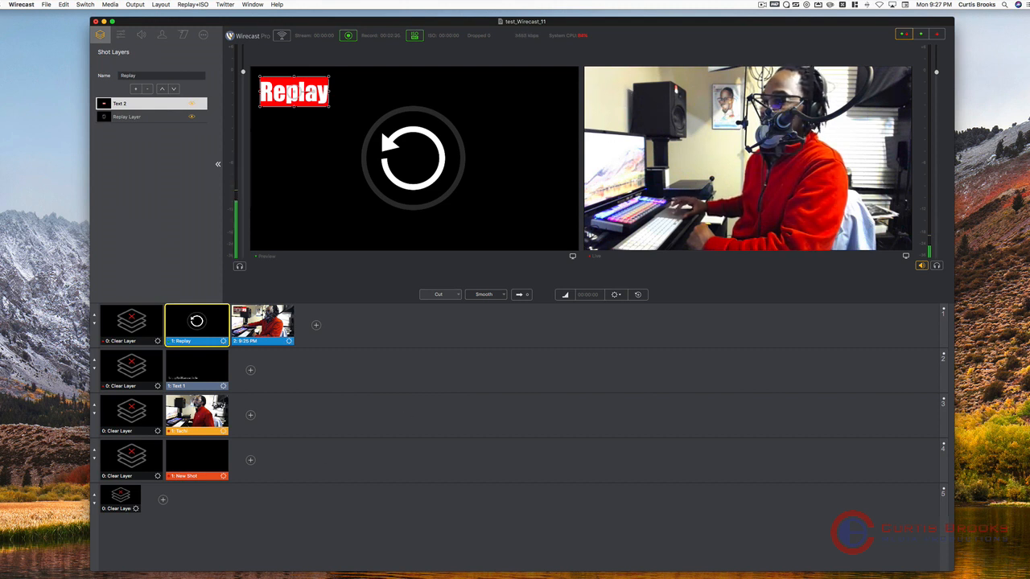
click(196, 414)
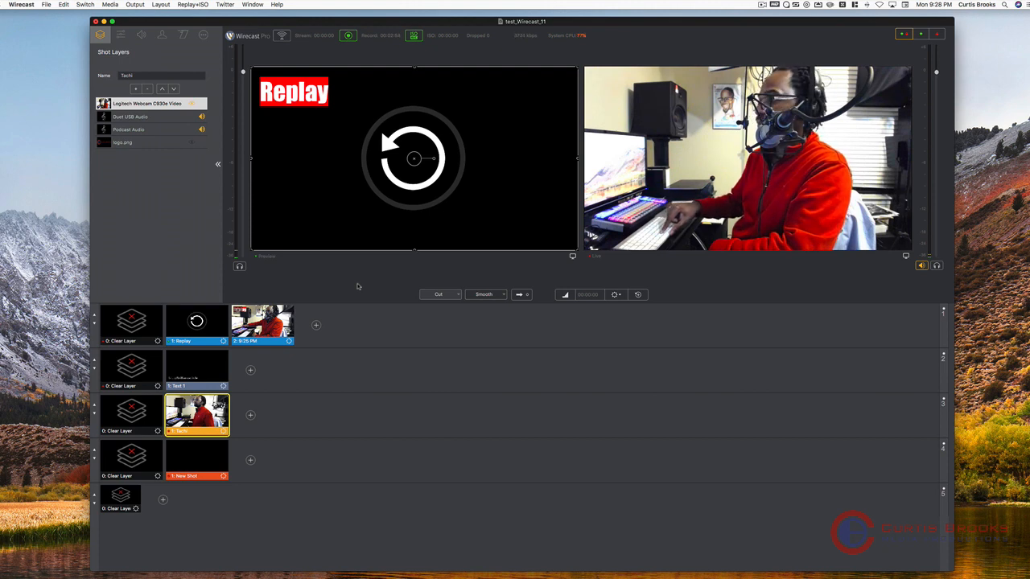
key(super+shift+r)
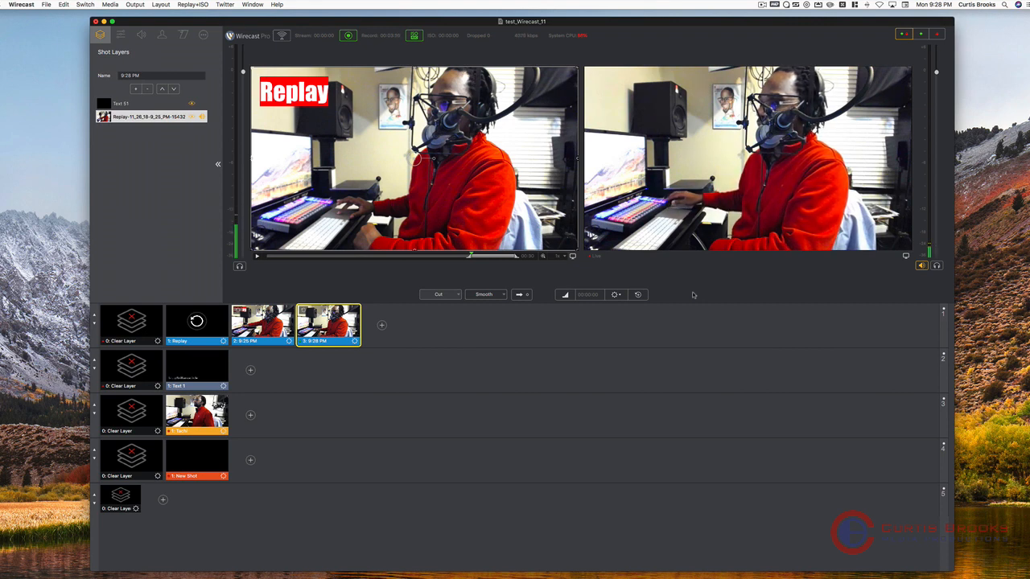
Step: With layer 1 cleared, create a replay shot from the live program and check its playback speed options
key(super+g)
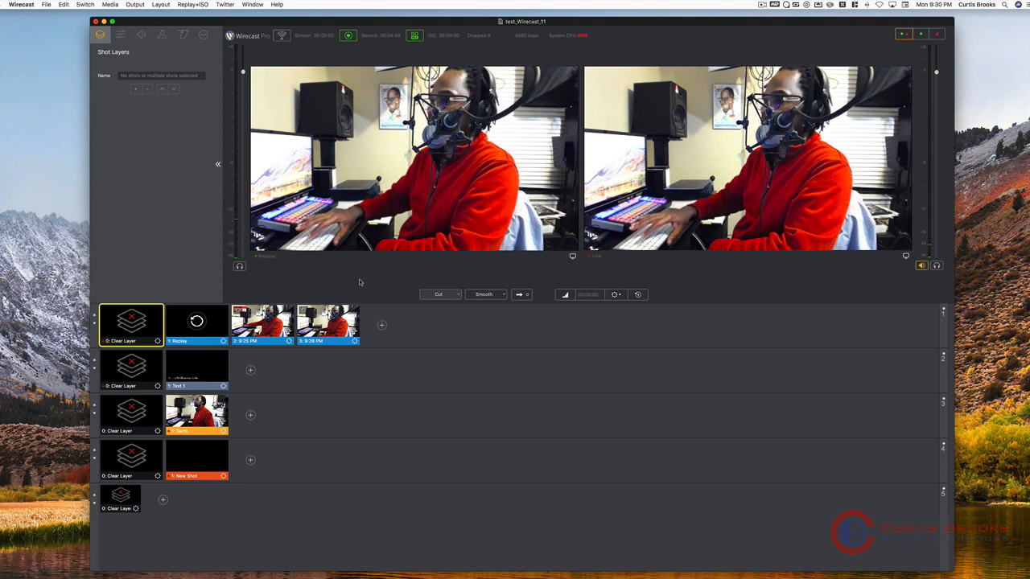
key(super+r)
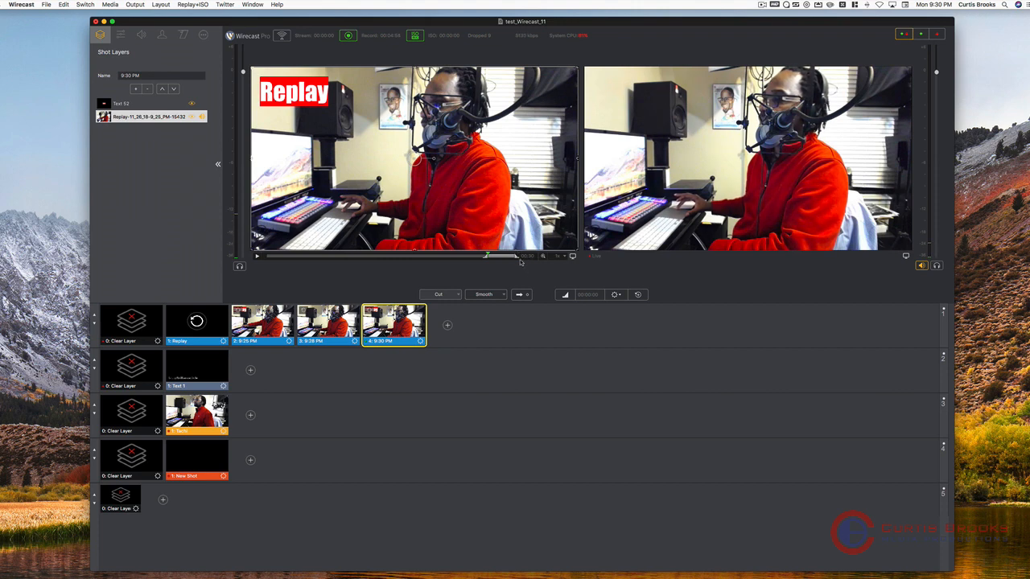
click(564, 258)
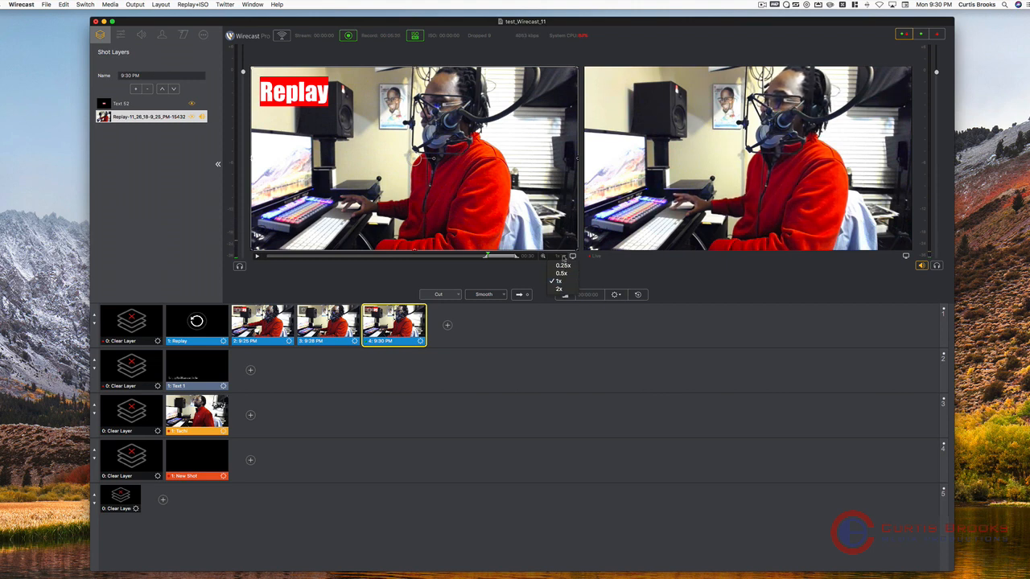
click(563, 258)
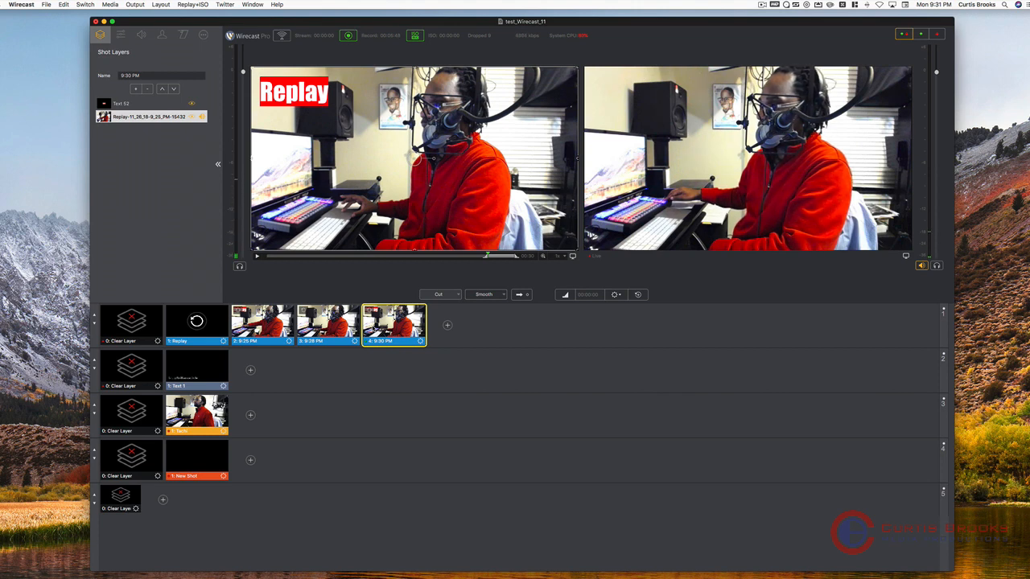
Step: Clear layer 1, preview the Replay template briefly, and create another replay shot on that layer from the live program
key(super+g)
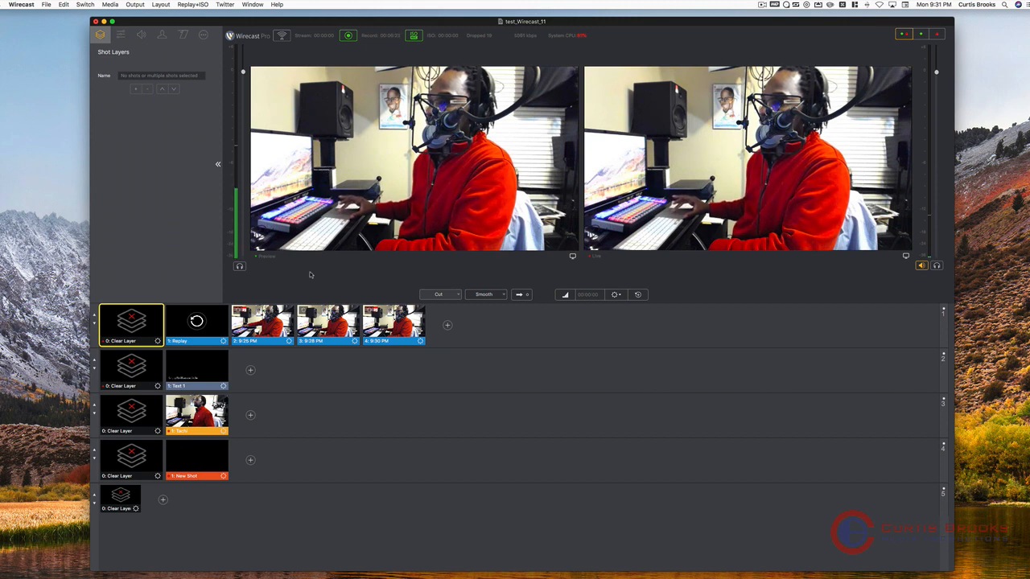
click(197, 322)
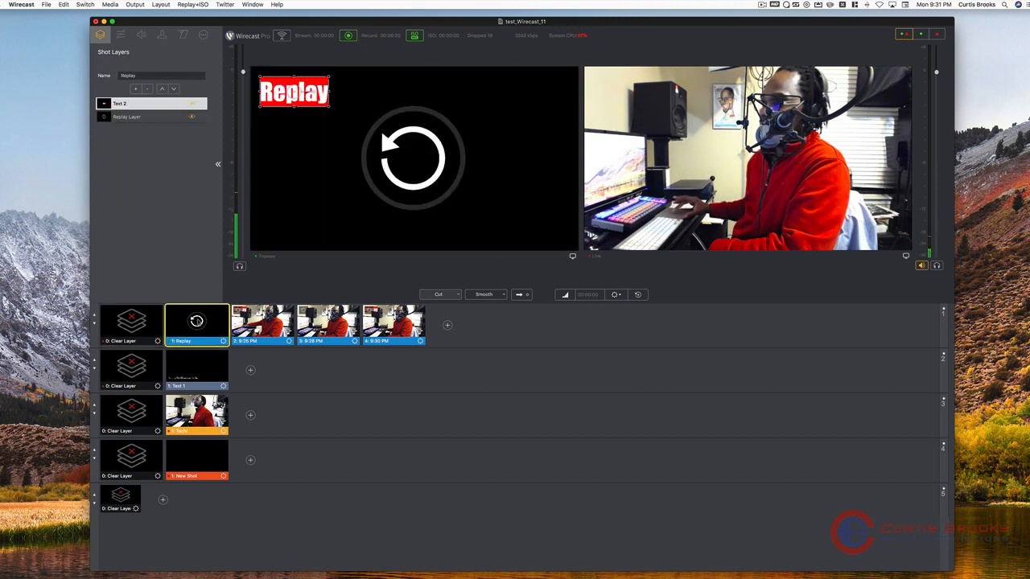
click(135, 322)
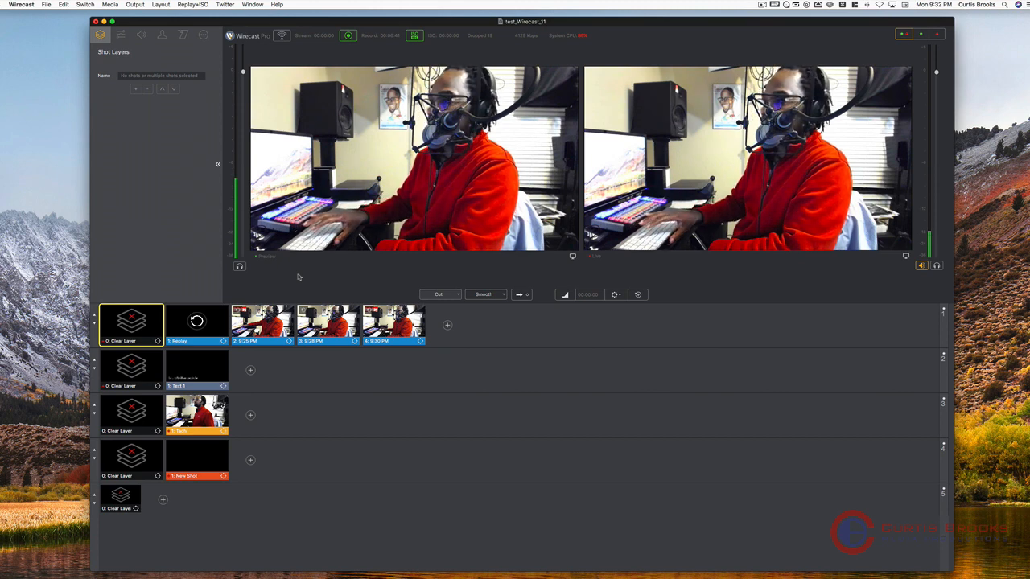
key(super+shift+r)
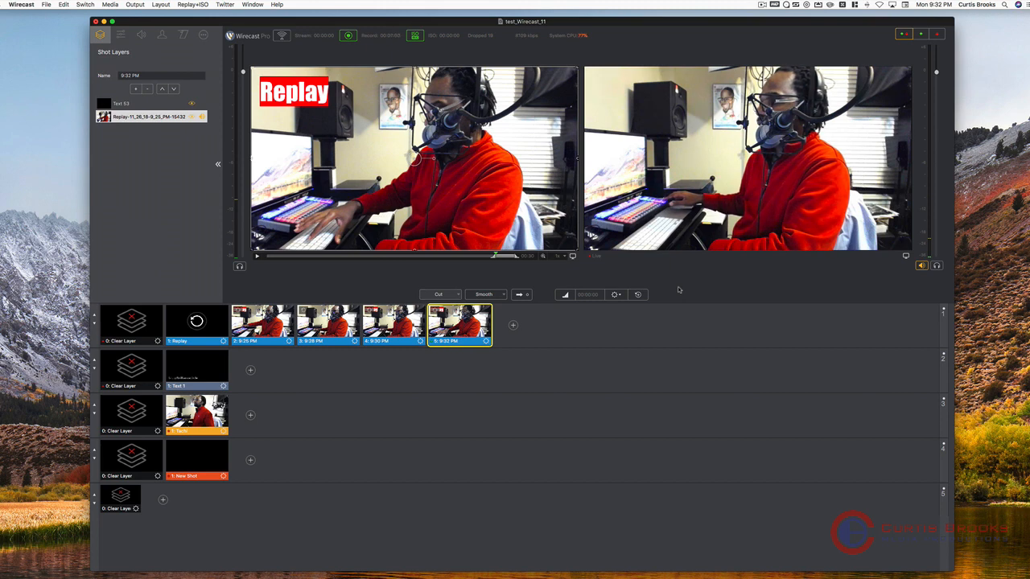
Step: Clear layer 1, and preview the Replay template followed by the 9:28 PM replay shot
key(super+shift+g)
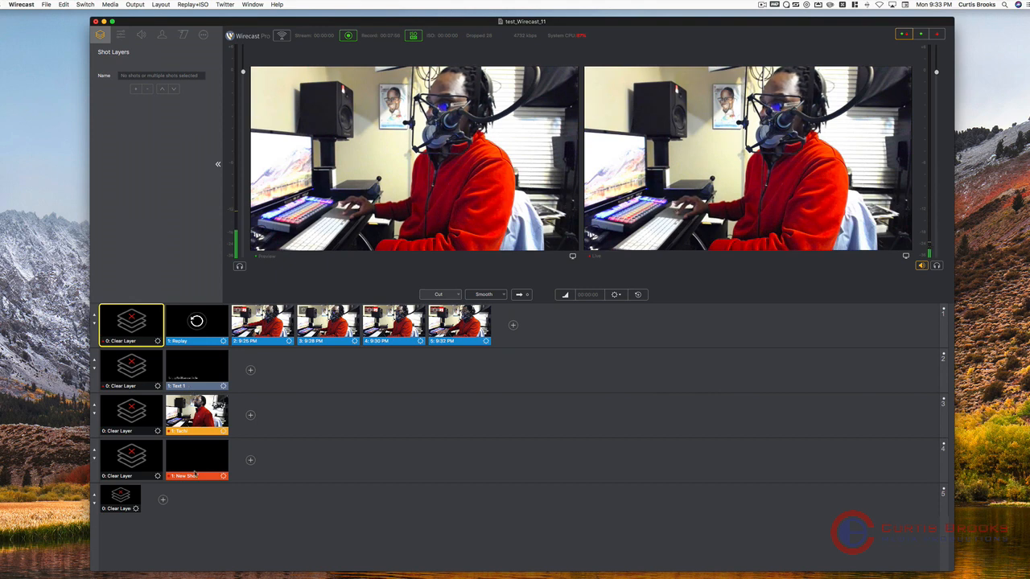
click(193, 320)
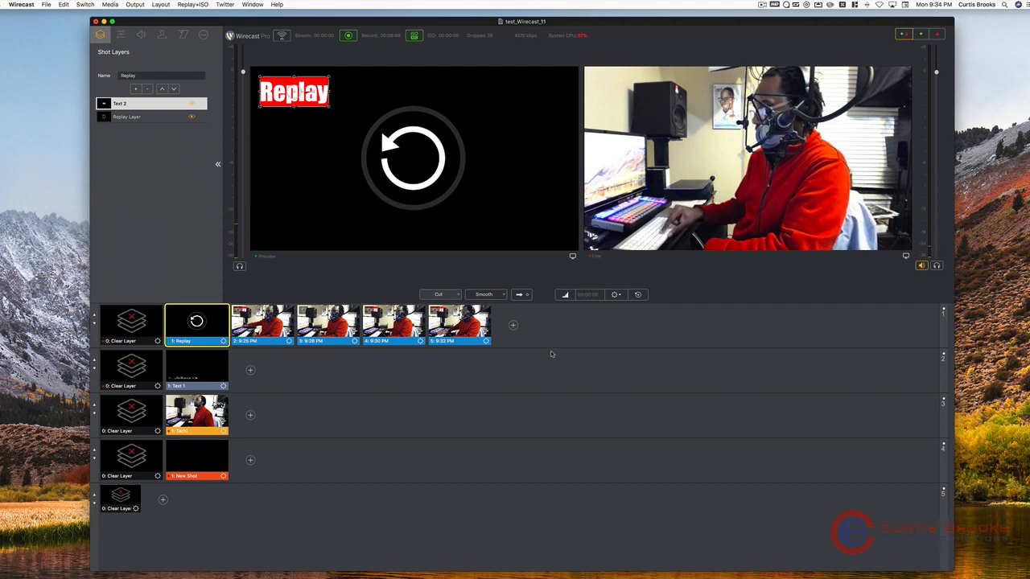
key(3)
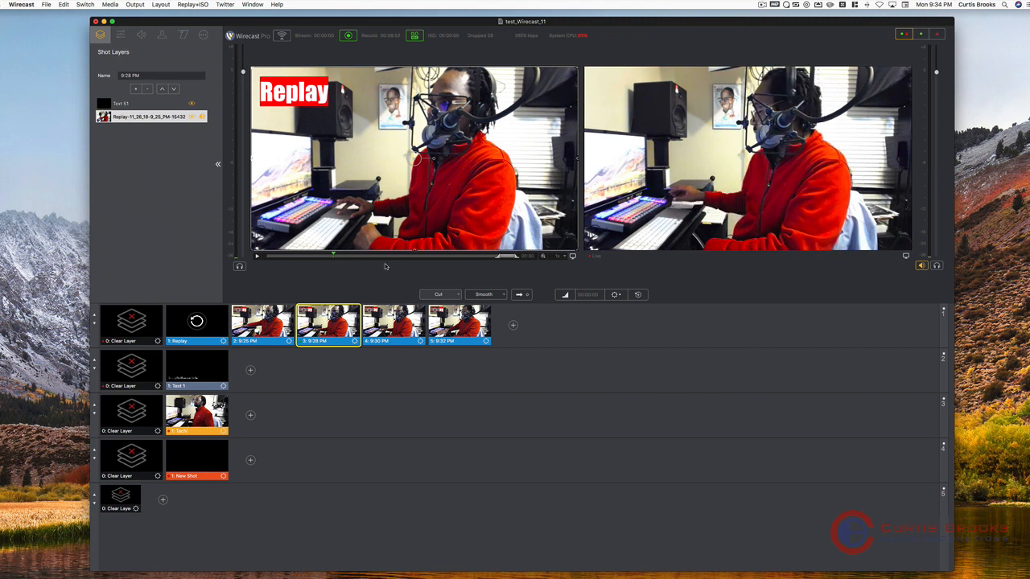
Step: Create a replay shot from the live program with layer 1 cleared, and recall that shot in preview
key(super+g)
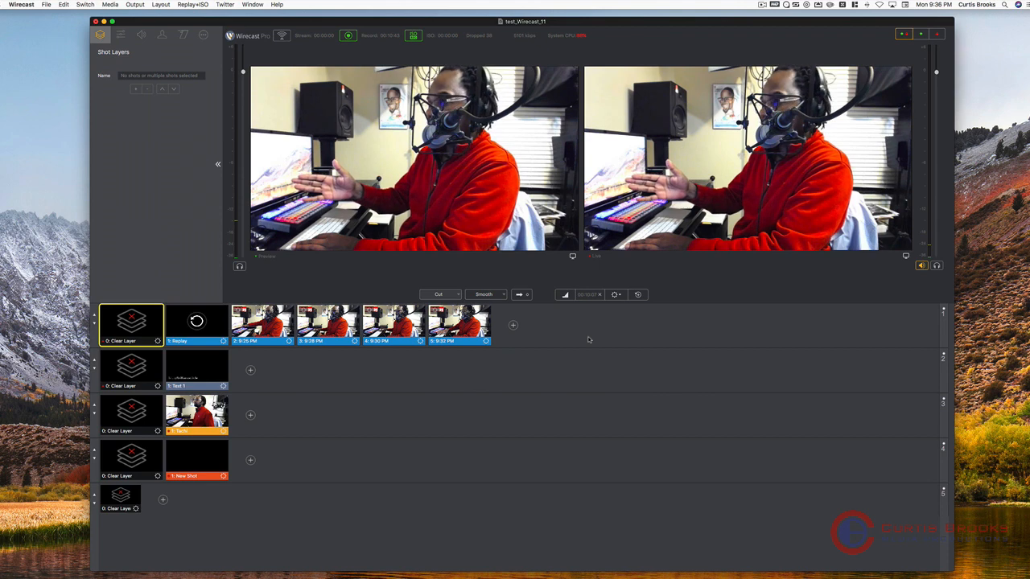
key(super+r)
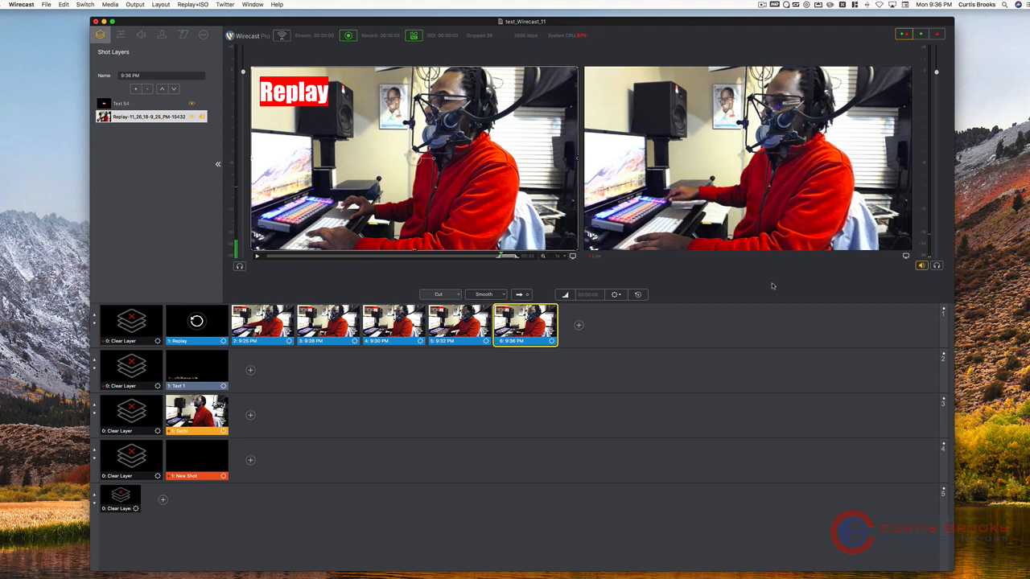
key(super+g)
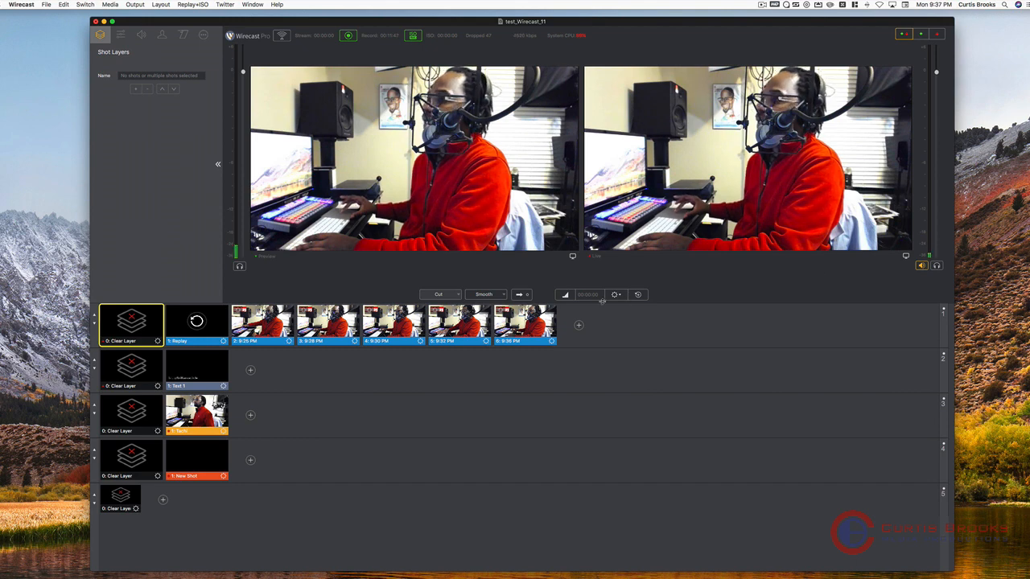
click(525, 322)
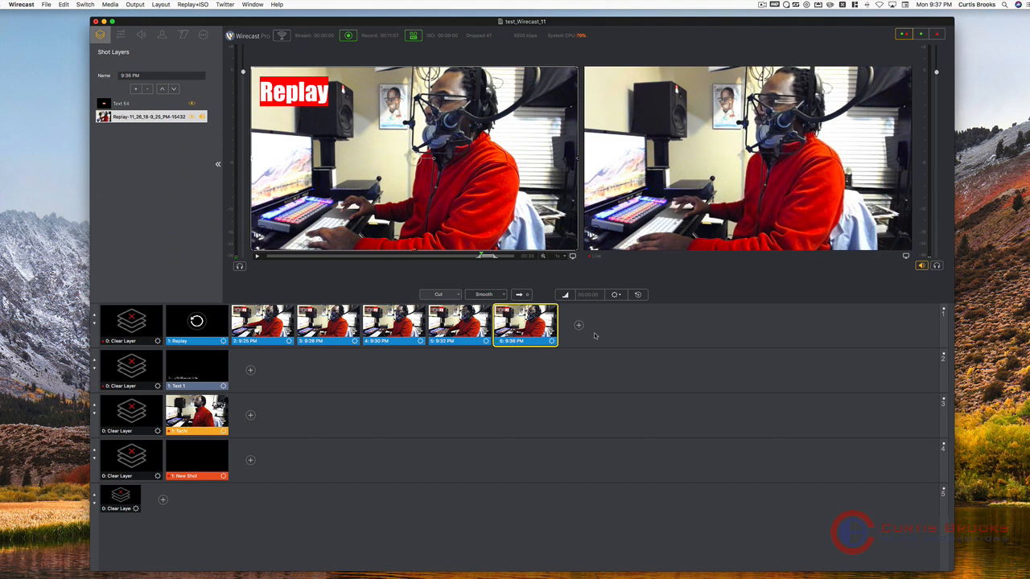
Step: Create a default-length replay shot on layer 1, and create another one from a marked in point
click(637, 295)
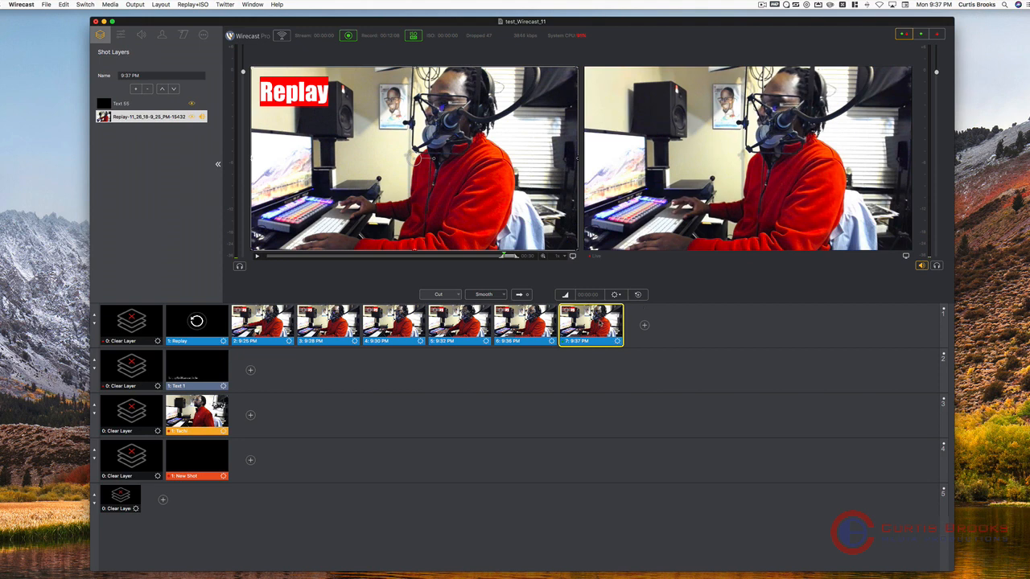
click(566, 296)
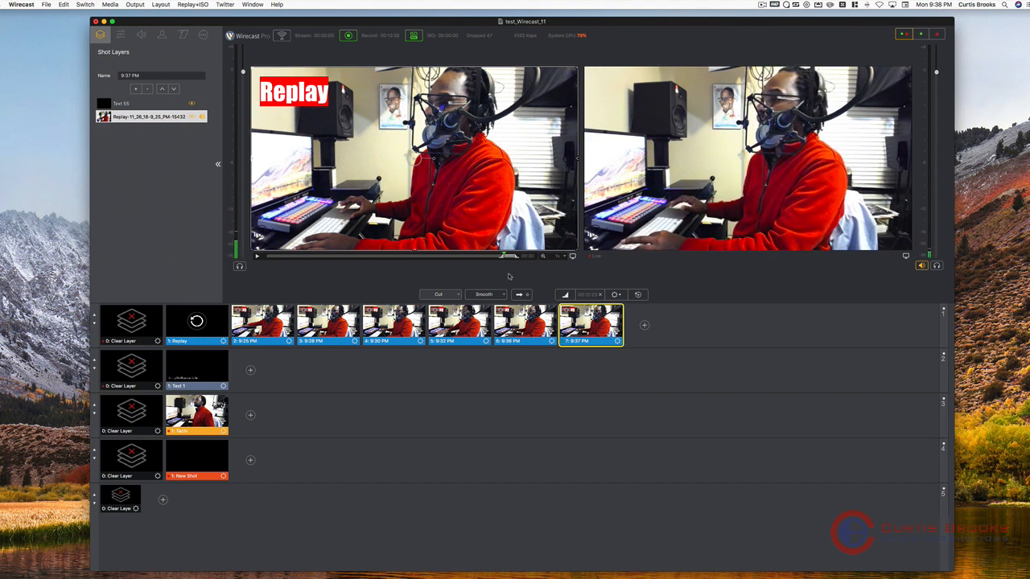
key(super+shift+r)
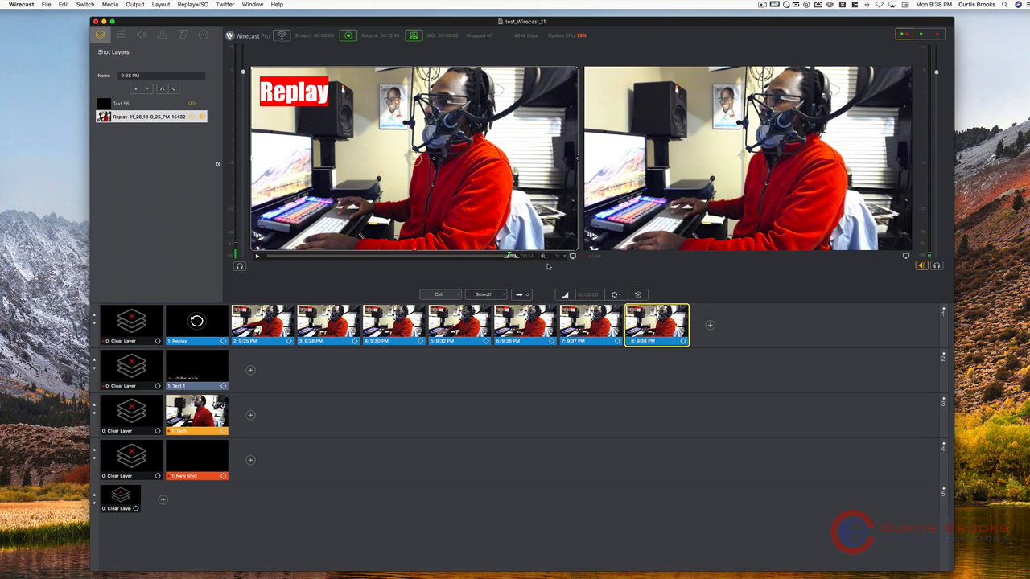
Step: Clear all replay source selections and toggle the Program Replay source
click(617, 295)
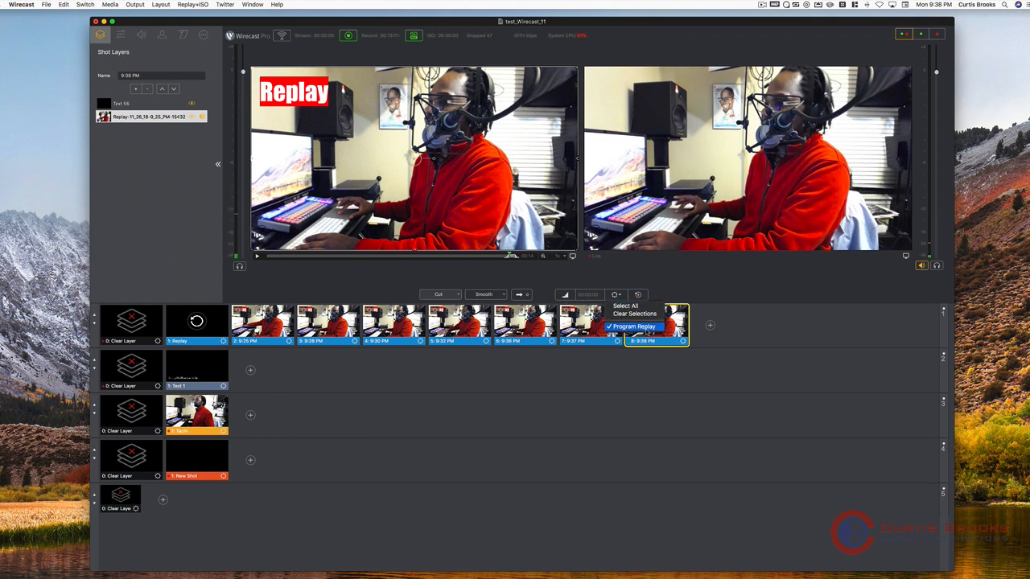
click(620, 314)
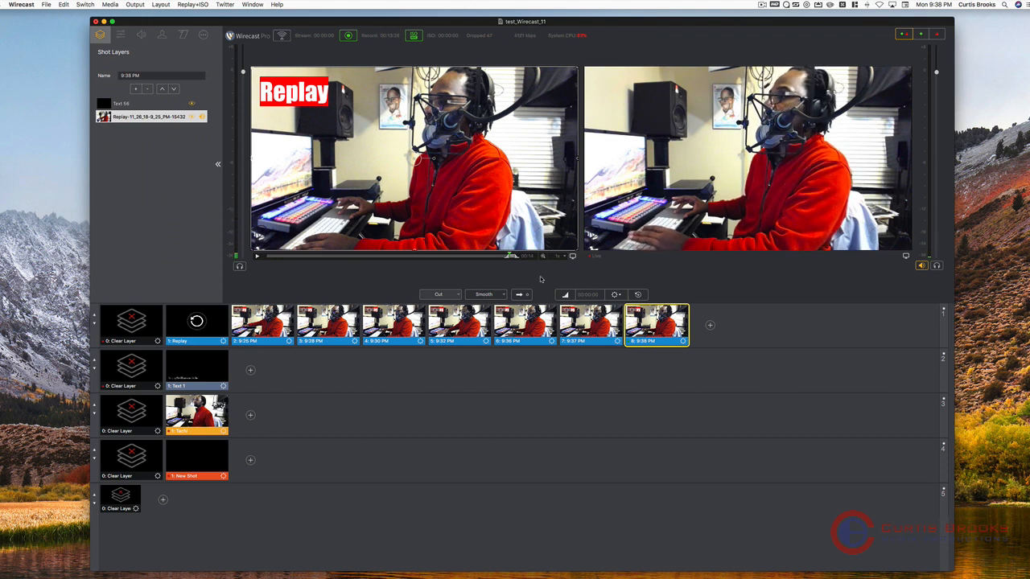
click(616, 295)
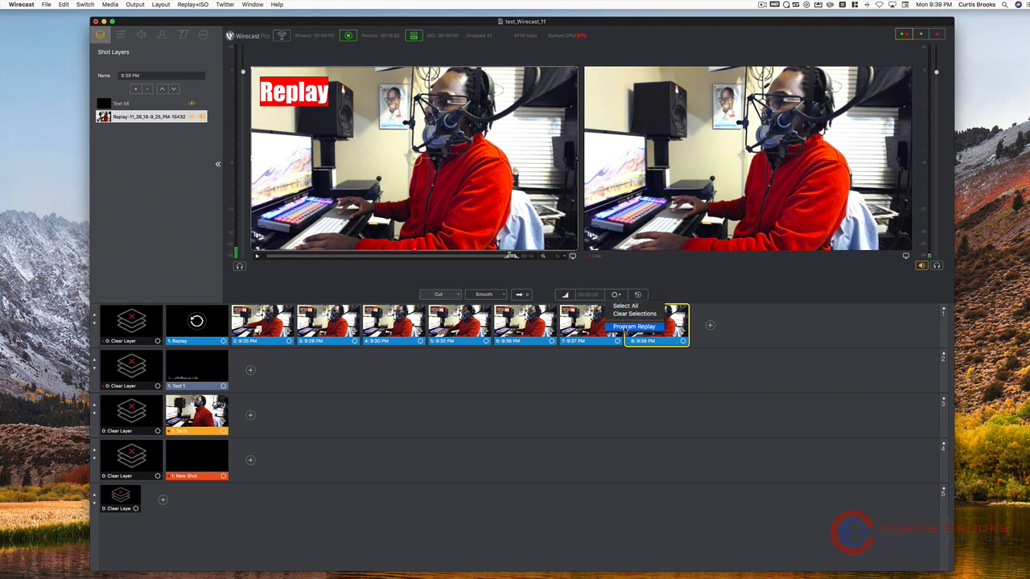
click(624, 327)
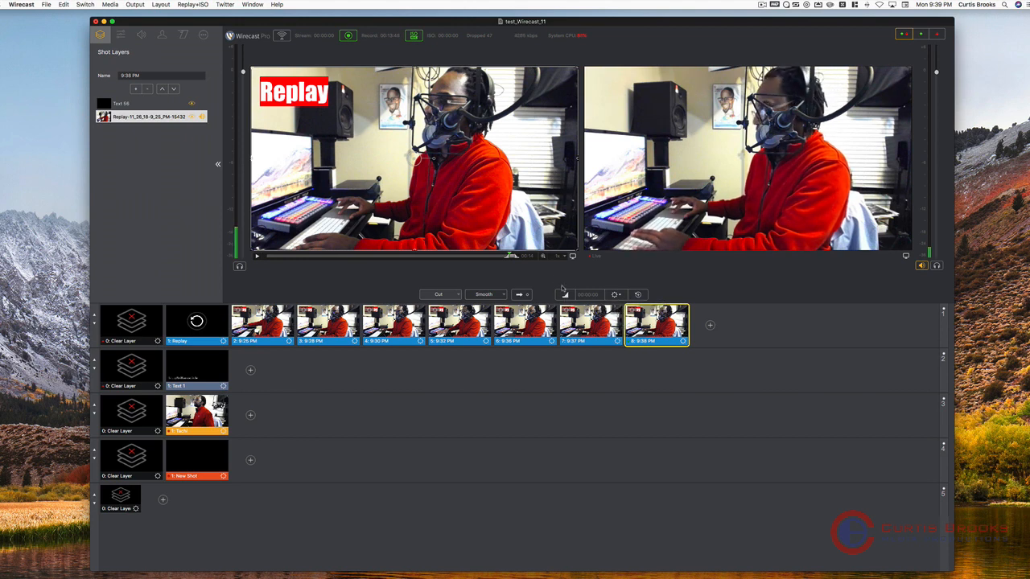
click(616, 295)
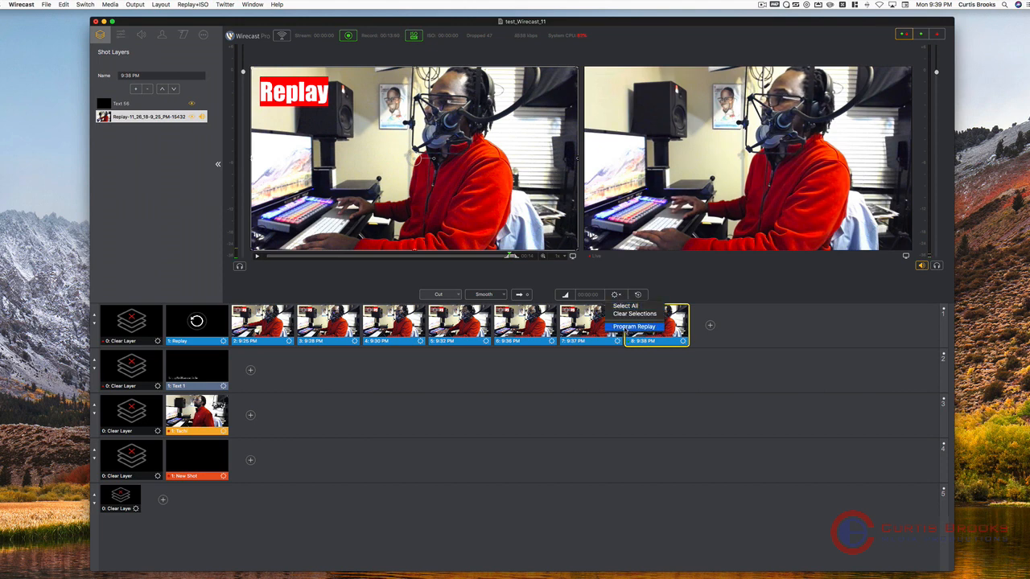
click(624, 326)
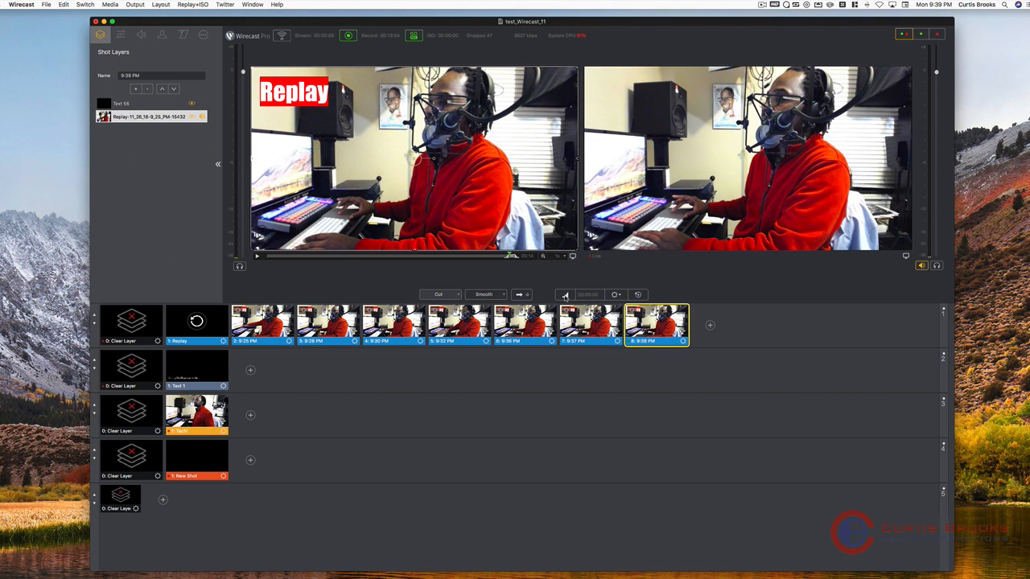
Step: Select all replay sources, mark an in point, and create a replay shot from that mark on layer 1
click(616, 295)
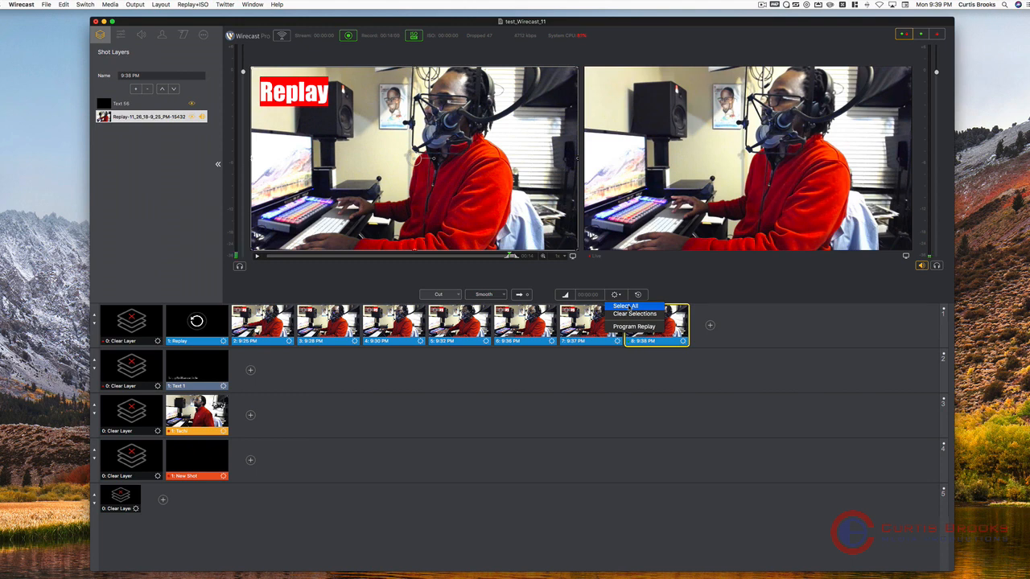
click(626, 306)
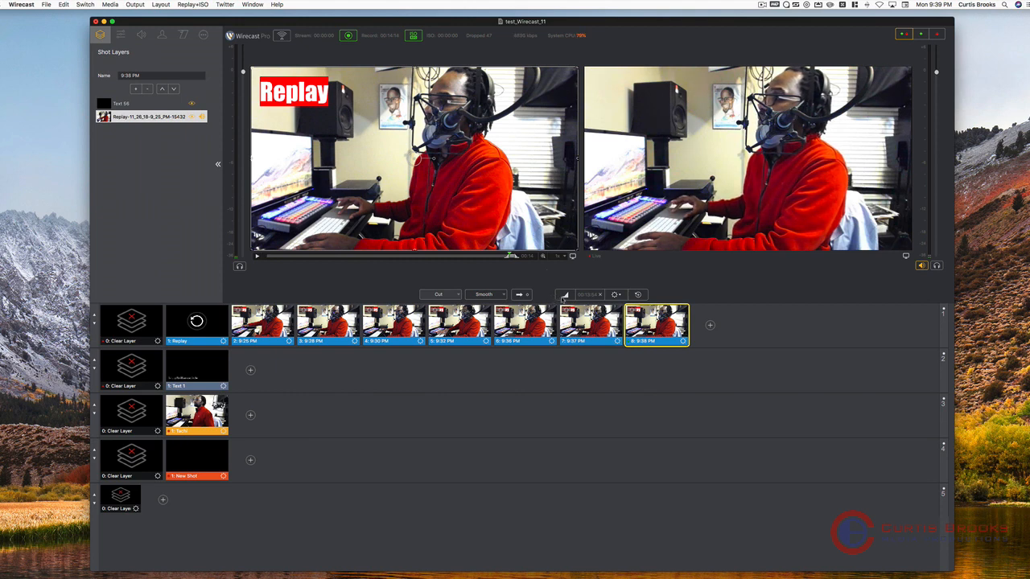
click(616, 294)
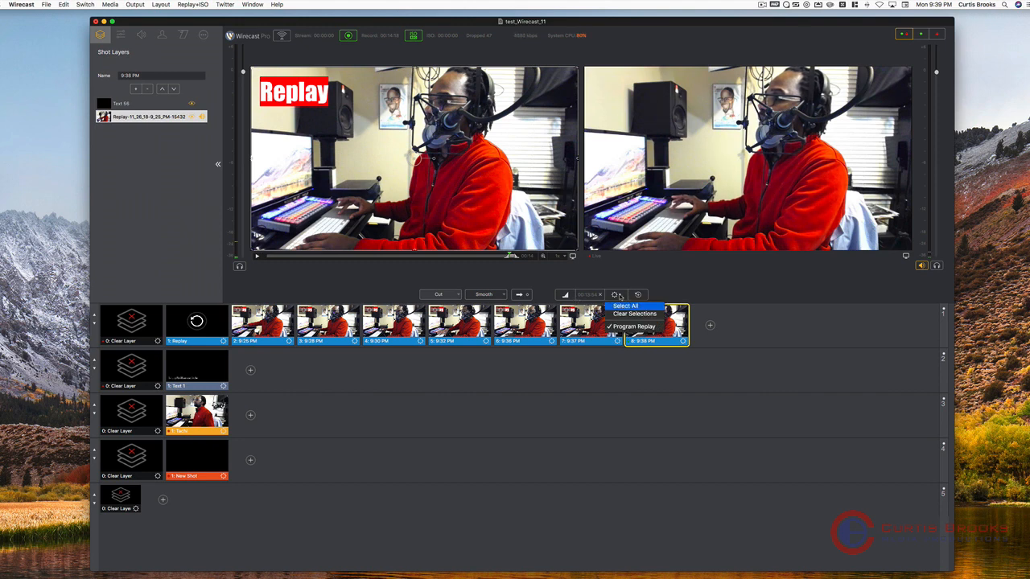
click(616, 296)
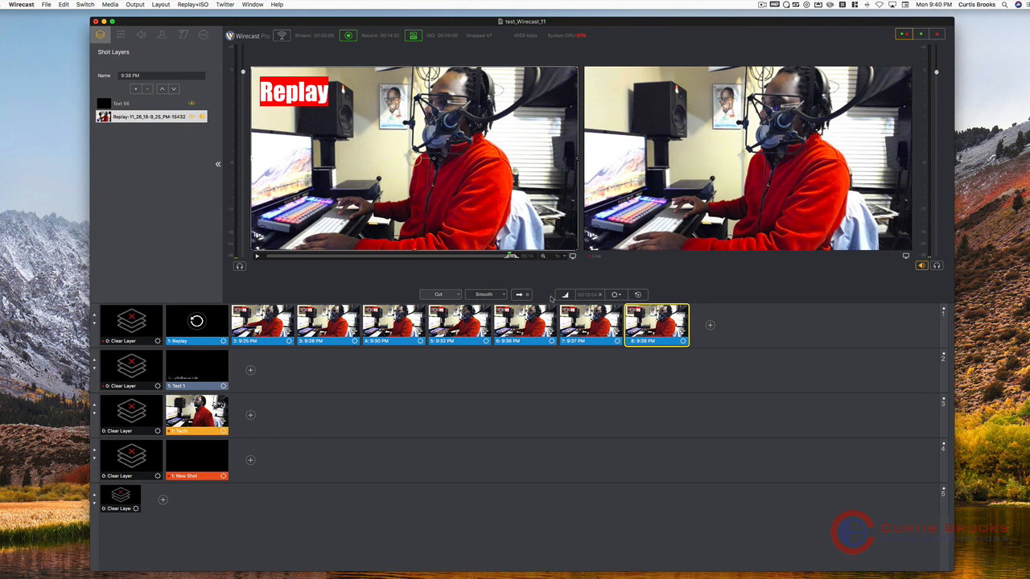
key(super+shift+r)
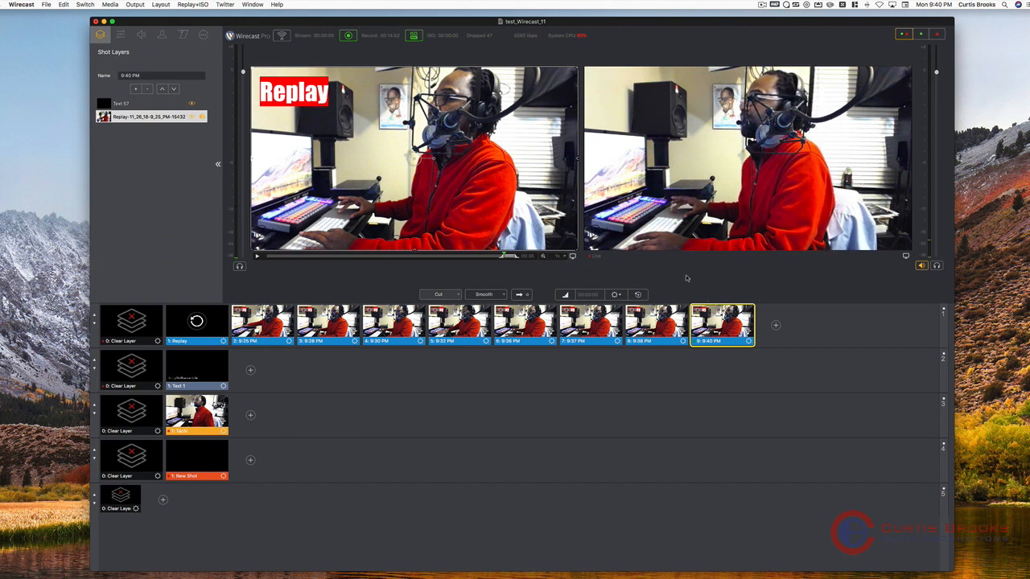
Step: Select all replay sources again, mark a new in point, and create another replay shot on layer 1
click(616, 295)
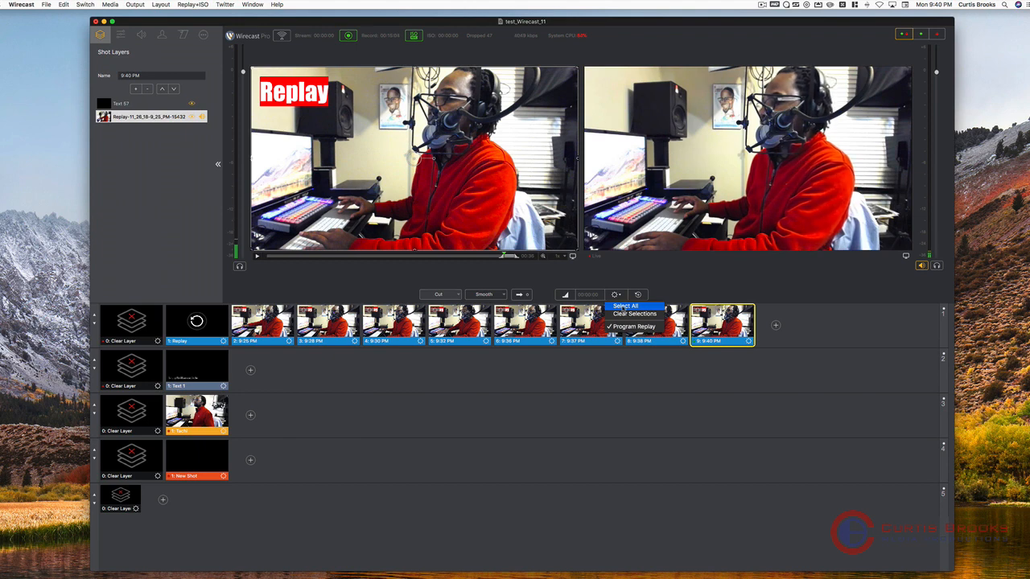
click(624, 307)
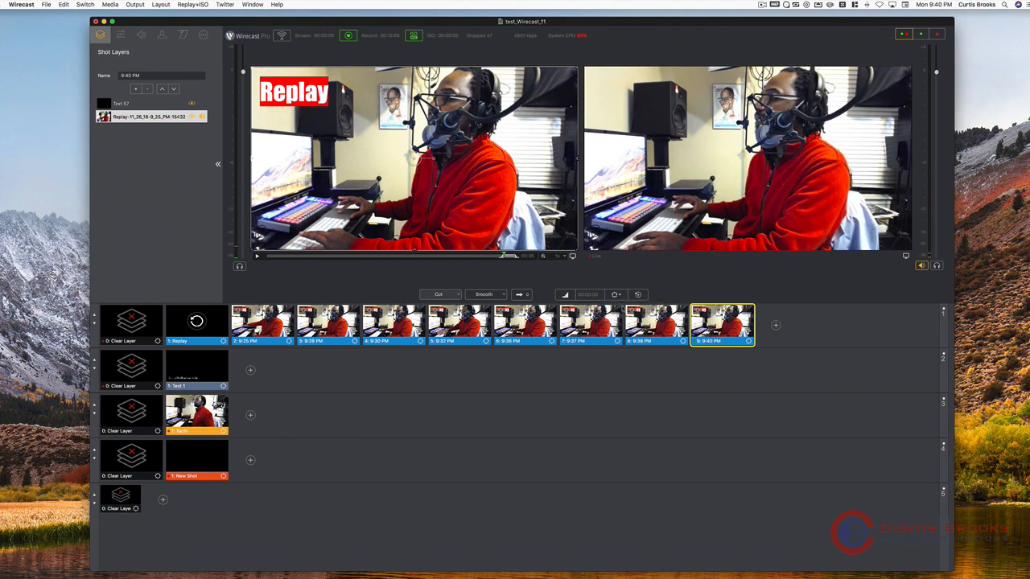
click(566, 296)
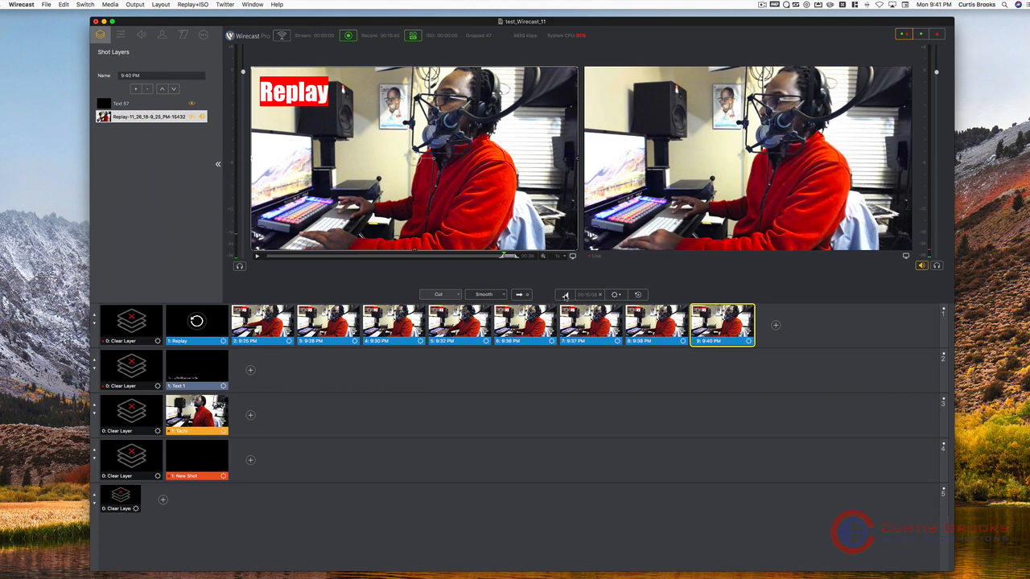
click(565, 296)
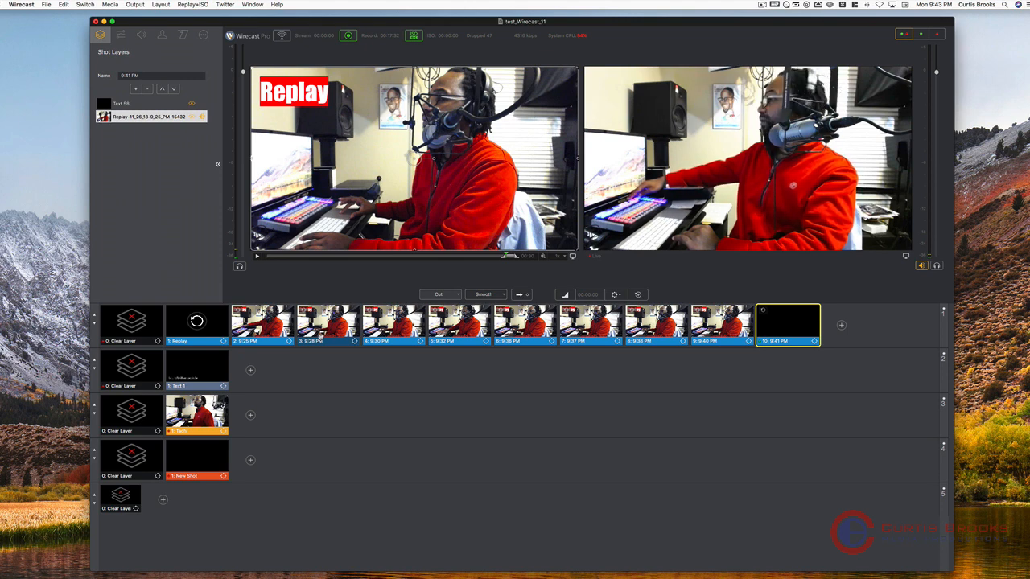
Step: Open the output settings to check the Record To Disk - MP4 destination, dismiss the quality warning, and close them without changes
key(super+y)
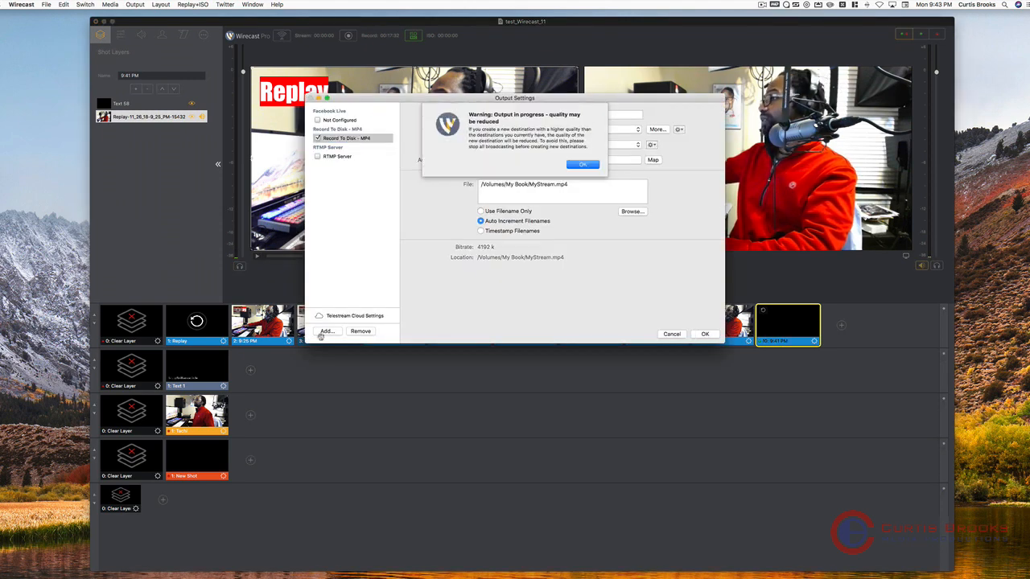
click(584, 164)
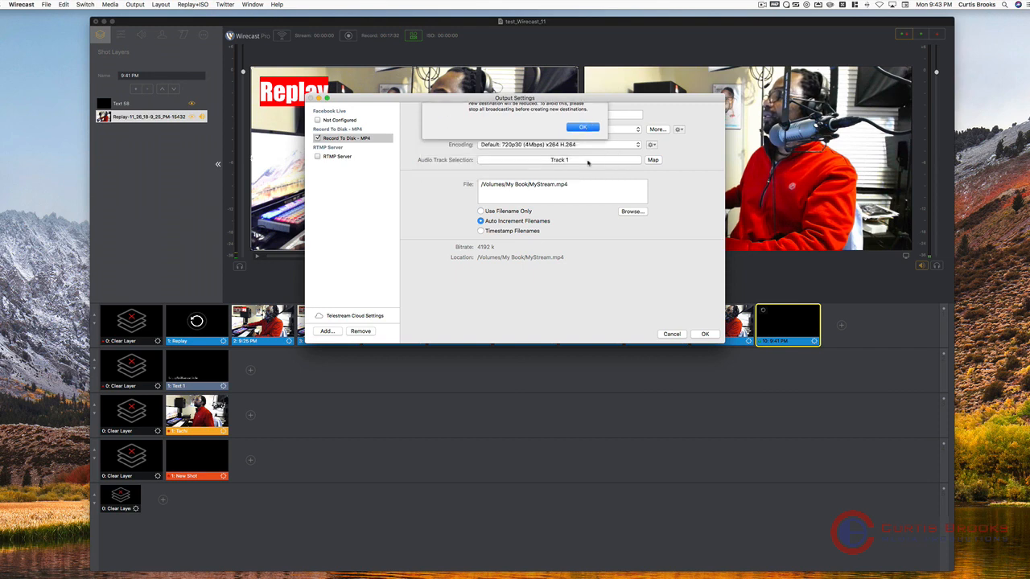
click(671, 334)
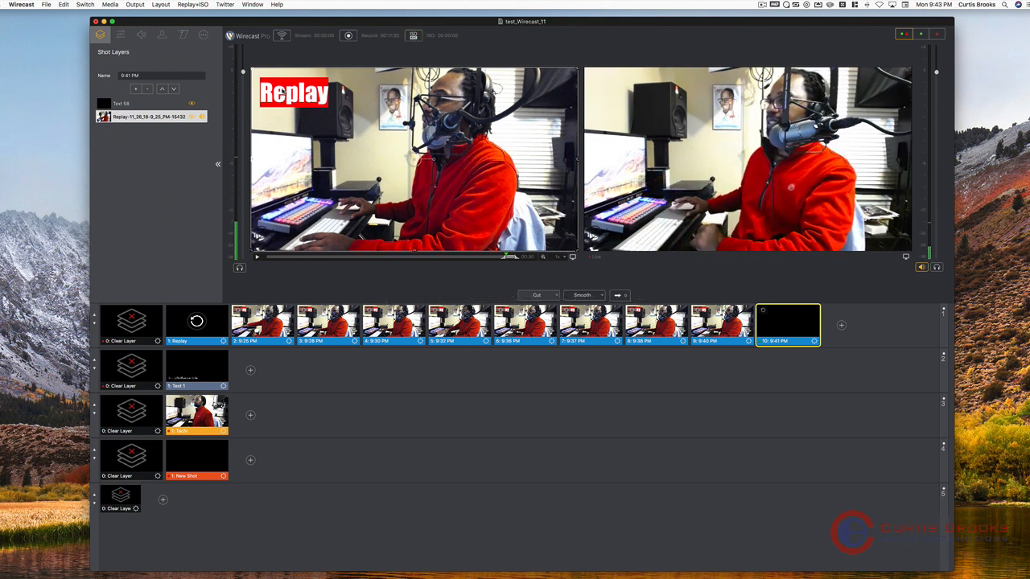
Step: Review the Program Replay settings in the replay configuration, check the available replay shot templates, and close the configuration
click(191, 4)
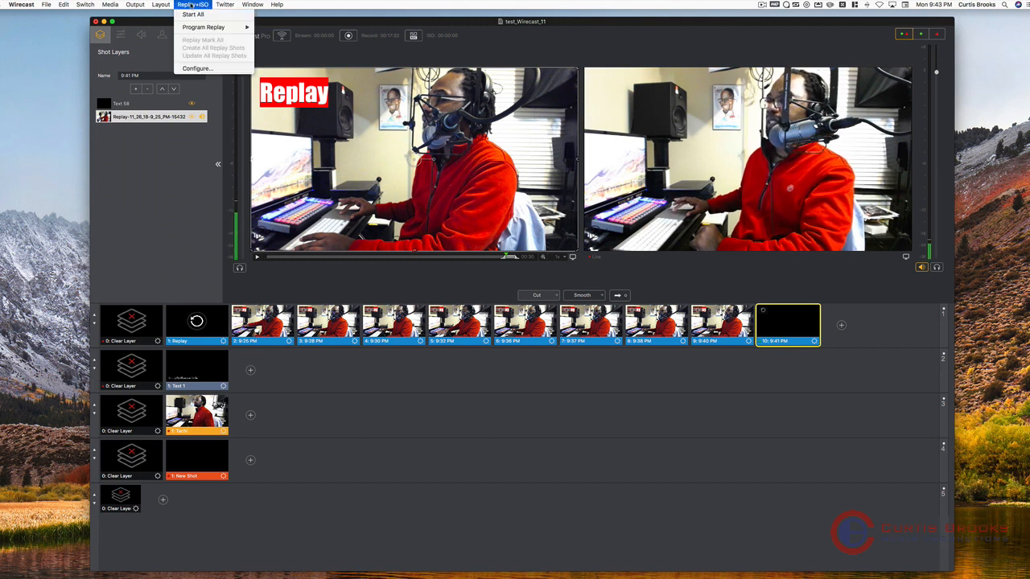
click(196, 70)
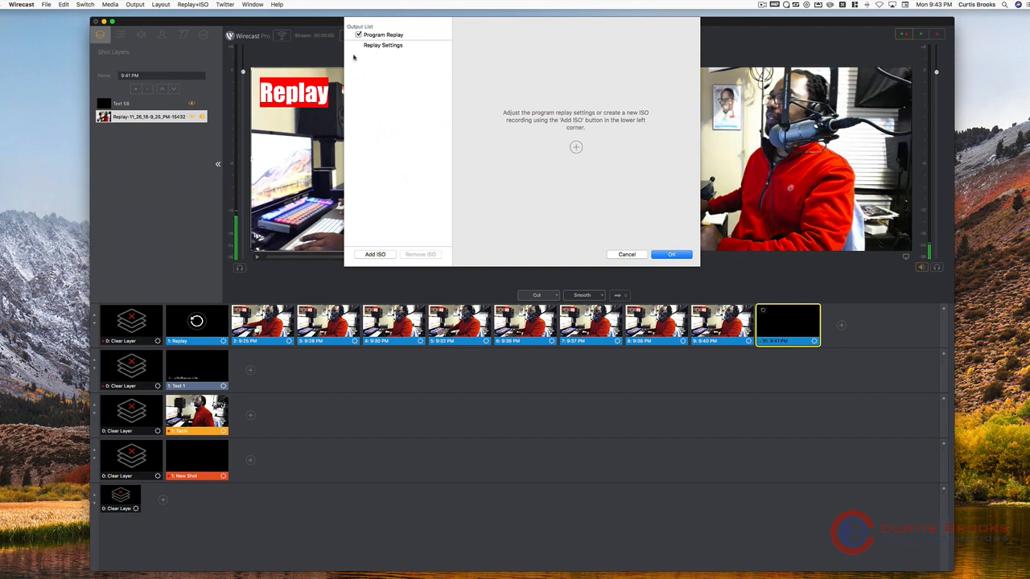
click(373, 46)
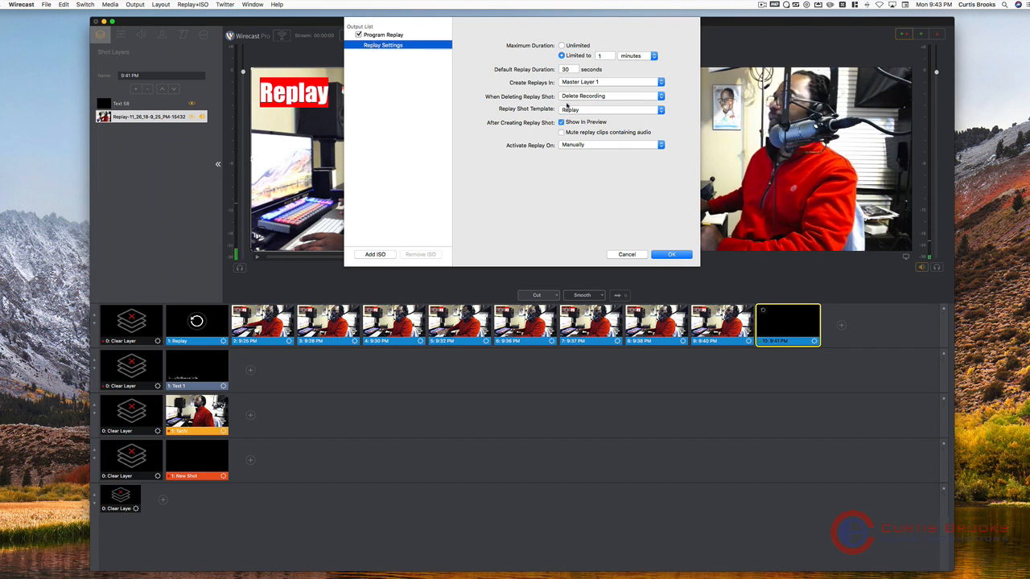
click(661, 111)
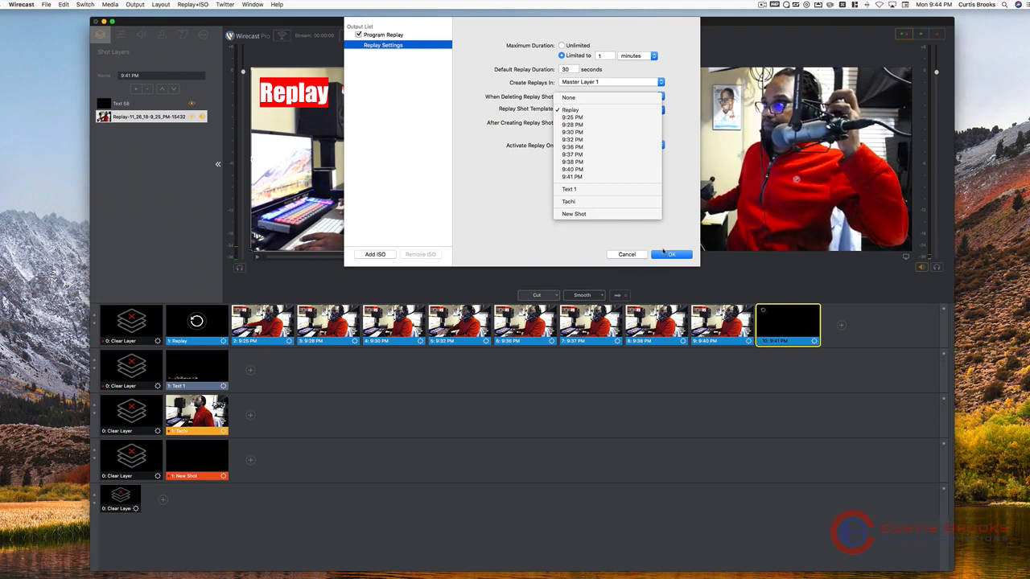
click(663, 254)
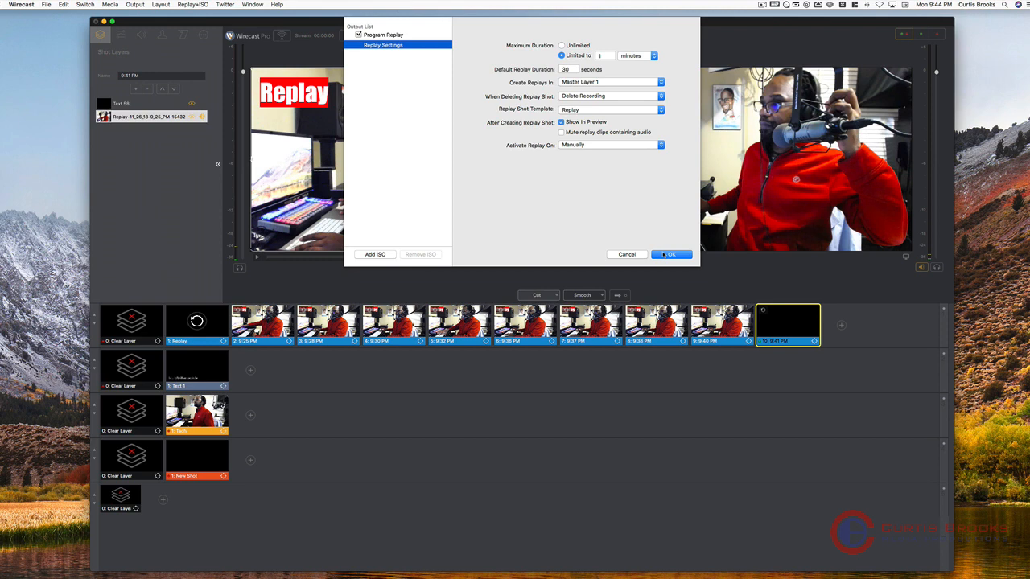
click(663, 254)
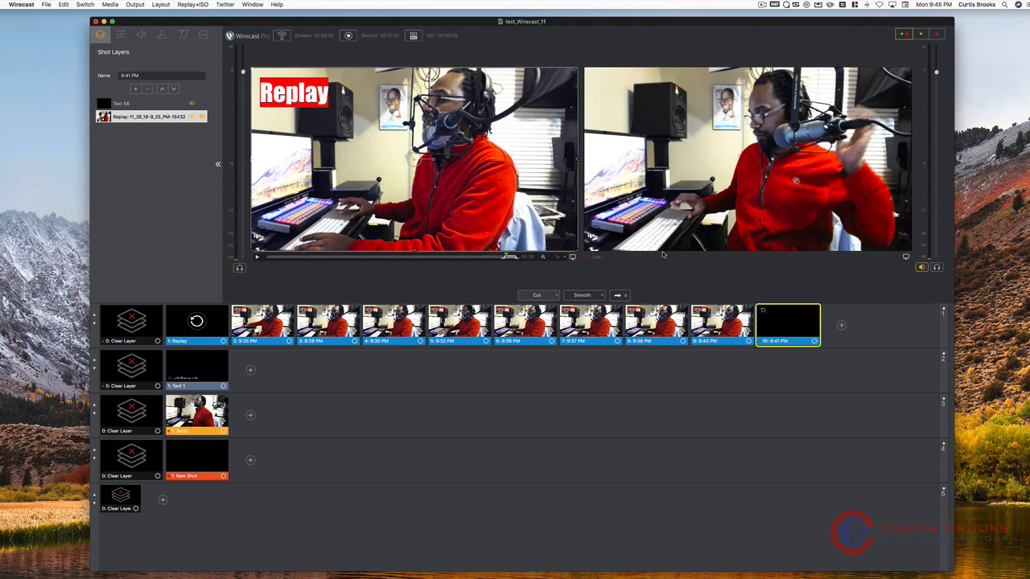